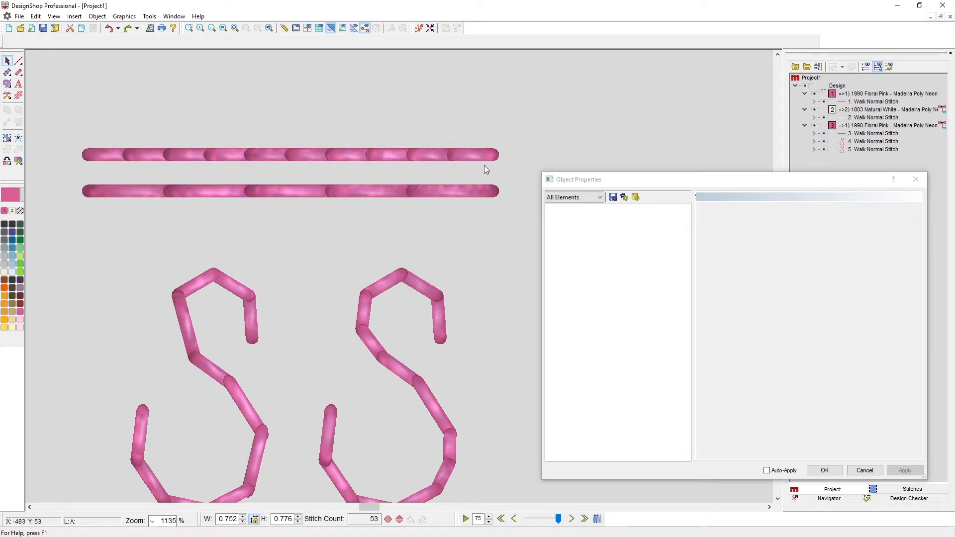
Select the uppermost straight pink line and show its Walk stitch properties.
click(480, 154)
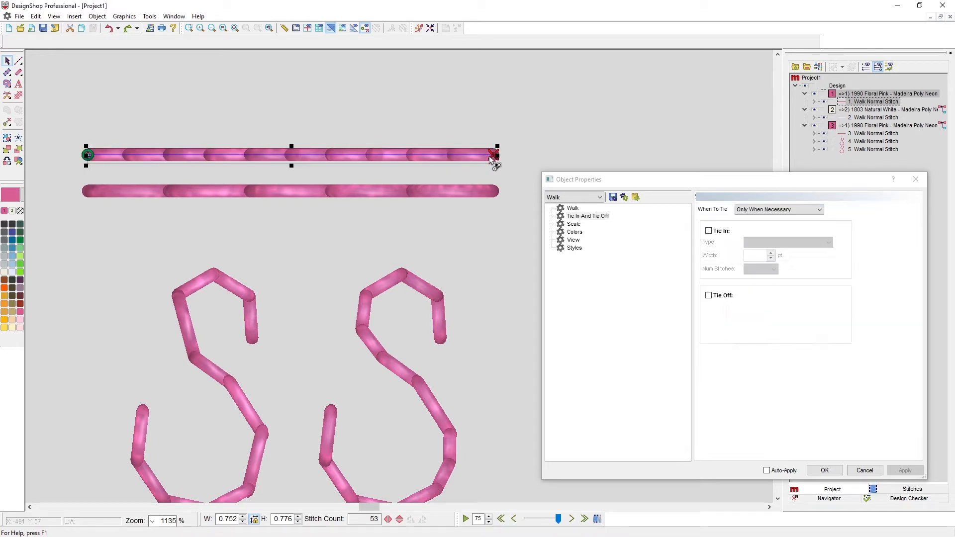
click(573, 209)
click(467, 268)
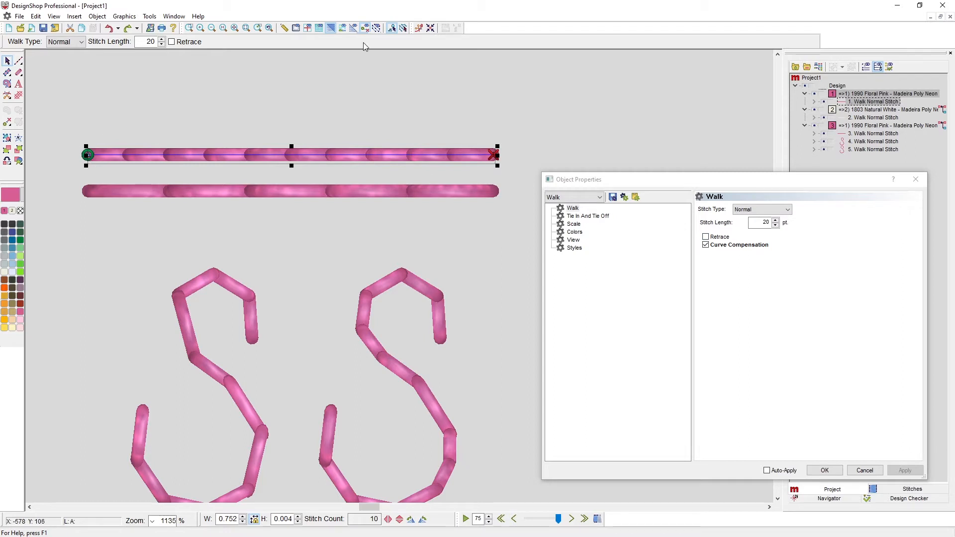
Measure the length of the first stitch at the start of the uppermost straight pink line.
click(285, 28)
drag(88, 155, 126, 156)
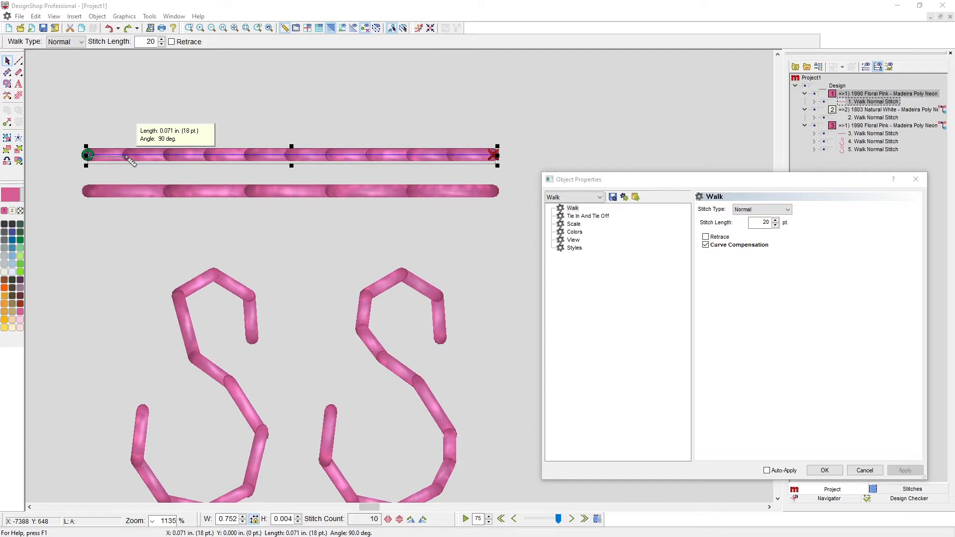
drag(126, 156, 126, 156)
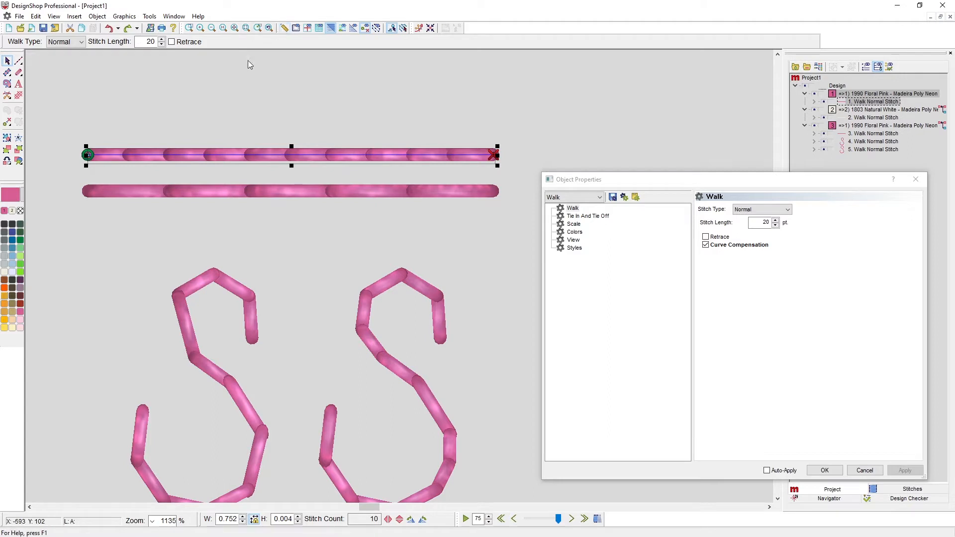
Insert eight extra points along the uppermost pink line, two spaced apart and six between them.
click(144, 155)
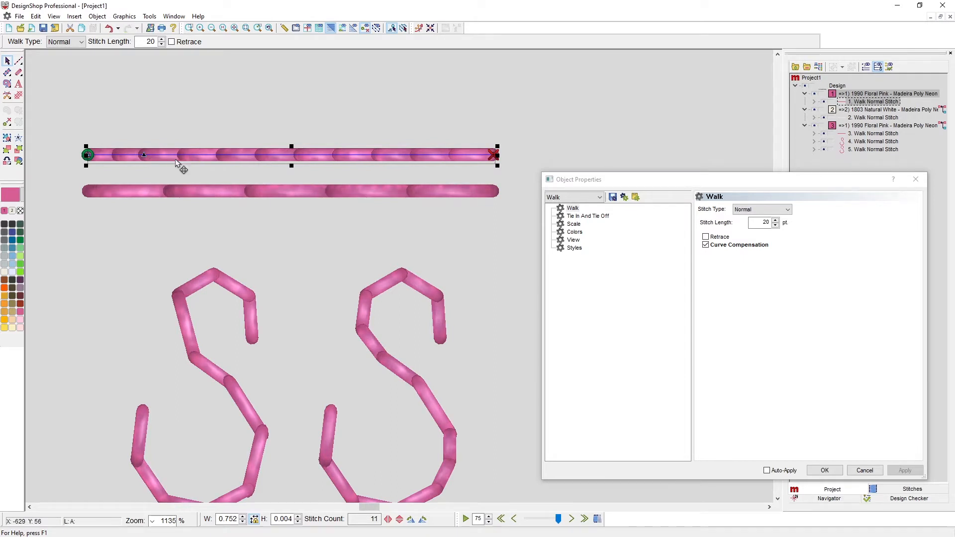
click(199, 156)
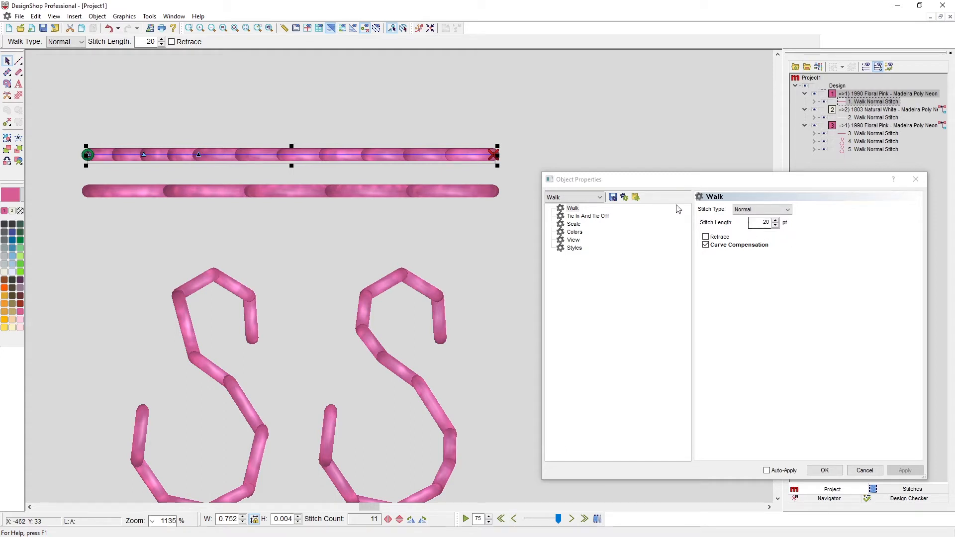
ctrl+click(188, 157)
ctrl+click(178, 156)
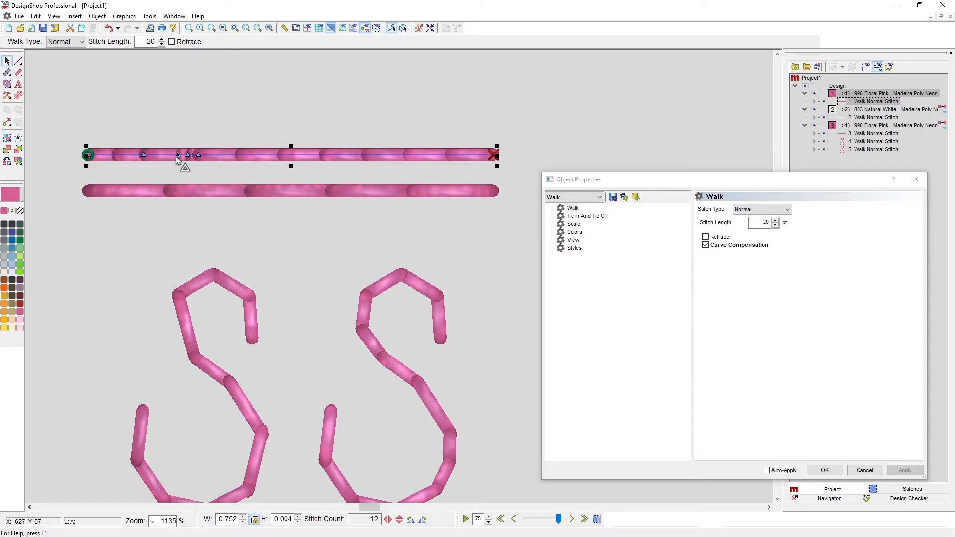
ctrl+click(172, 156)
ctrl+click(167, 156)
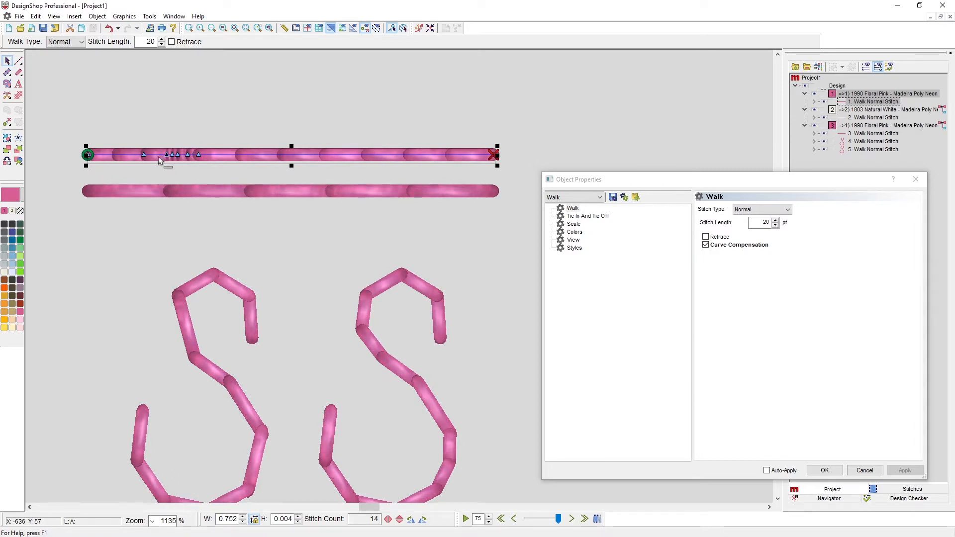
ctrl+click(157, 156)
ctrl+click(147, 156)
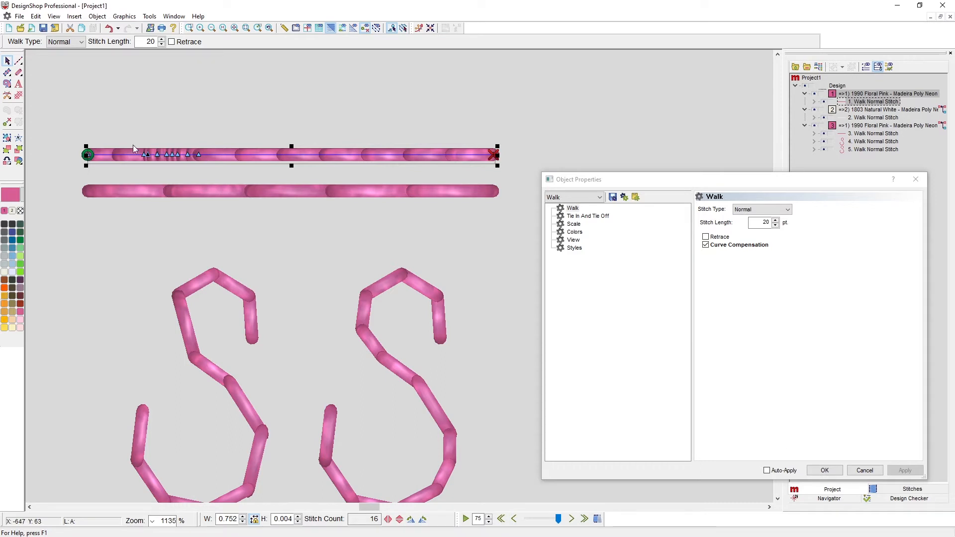
Delete all the extra points just added to the uppermost pink line.
drag(212, 172, 243, 178)
key(Delete)
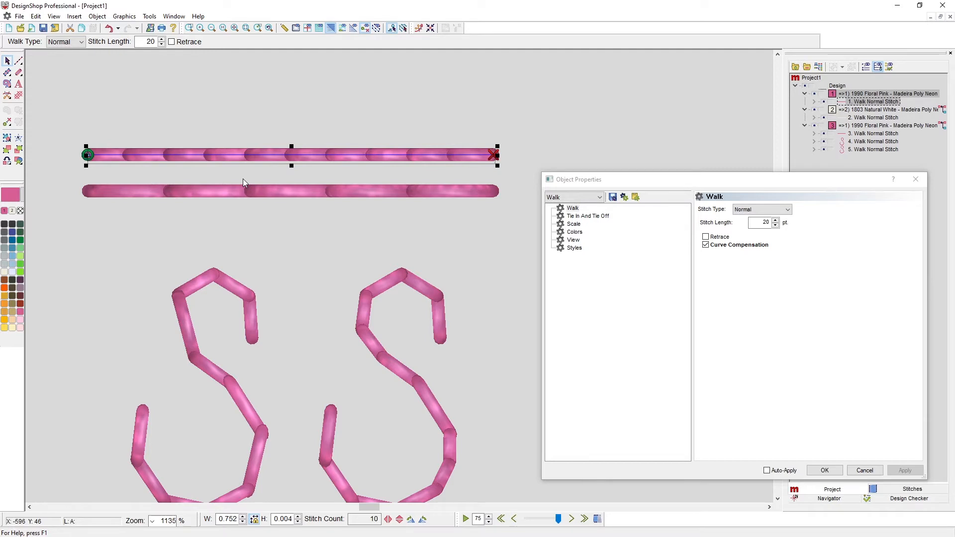
Show the stitch list and examine the individual stitch lengths of the two straight pink lines.
click(273, 176)
click(228, 157)
click(913, 490)
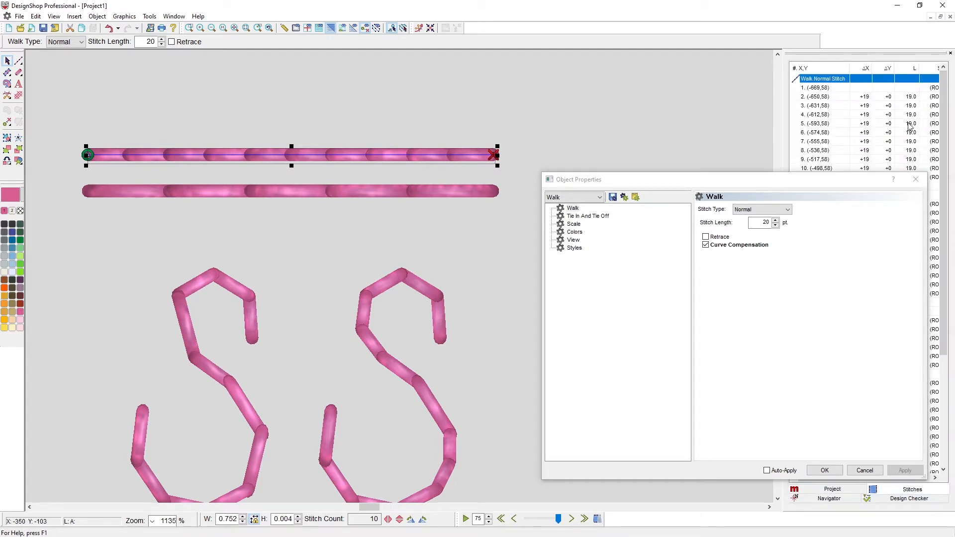
click(270, 192)
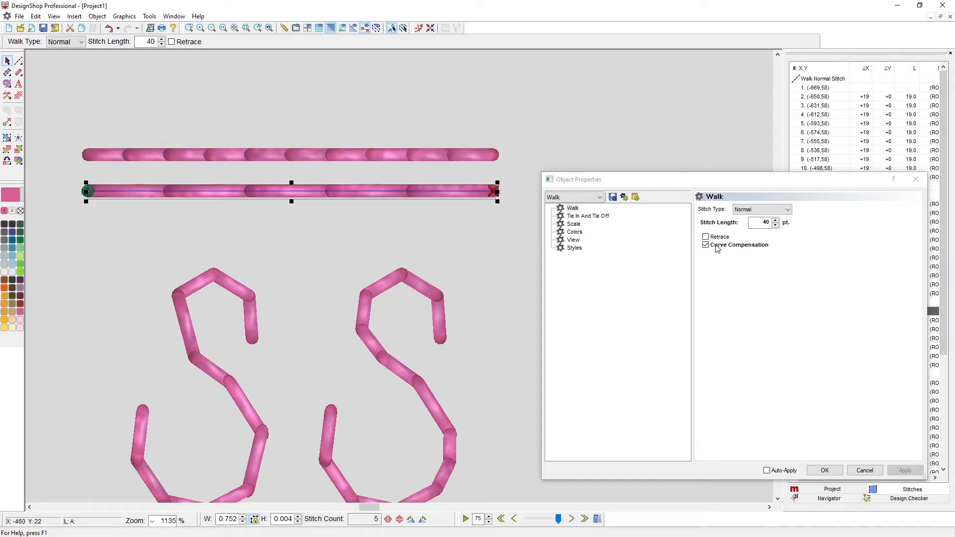
drag(840, 182, 741, 211)
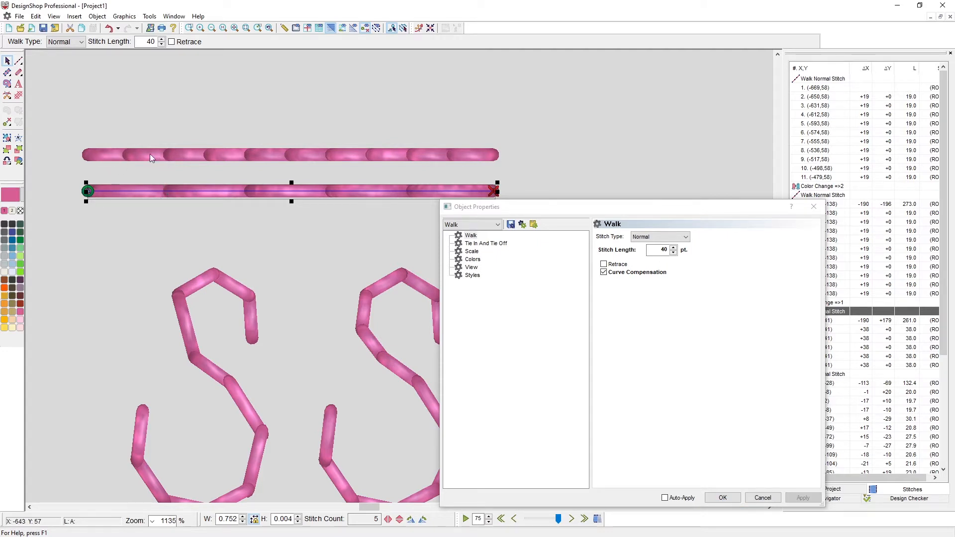
Stretch both straight pink lines together to a width of about 0.764 in, and deselect them.
drag(546, 103, 43, 234)
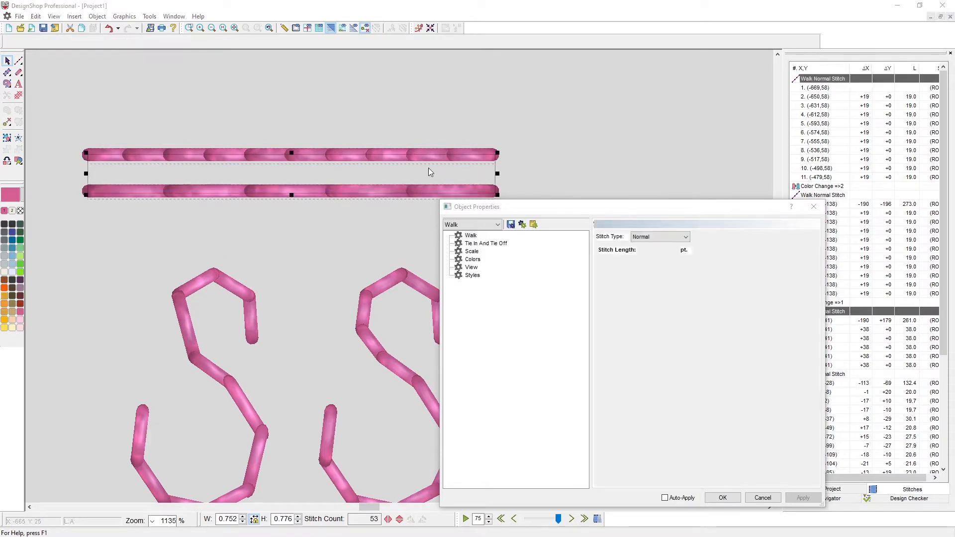
drag(498, 174, 506, 174)
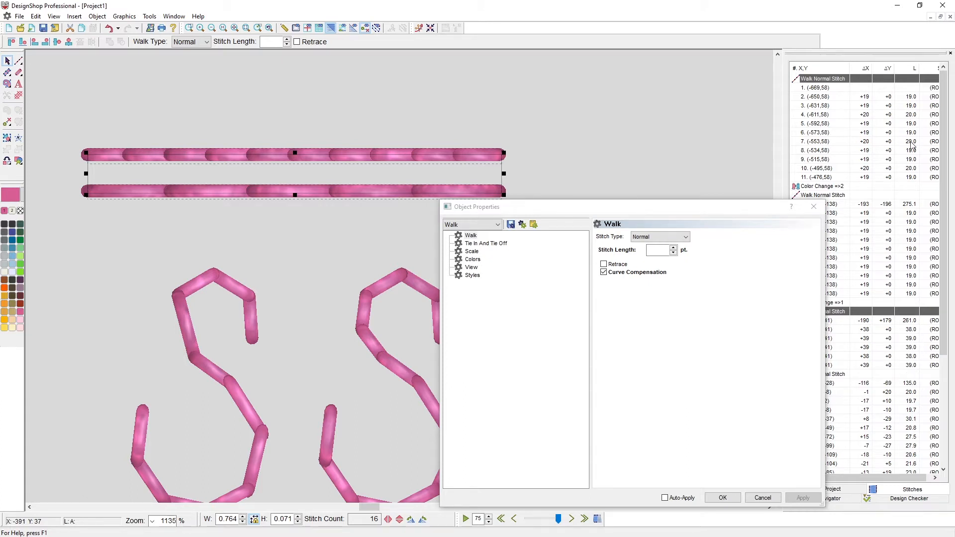
click(318, 109)
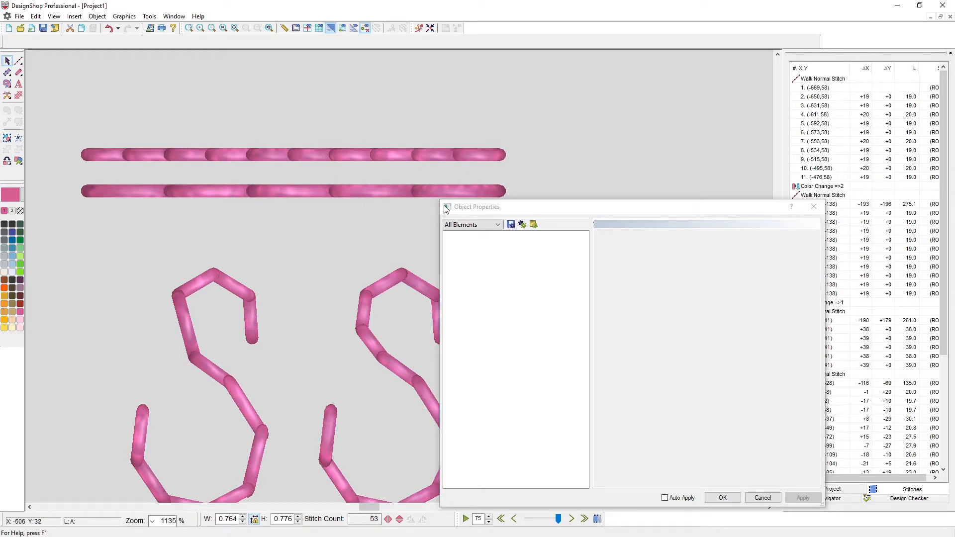
Enable Retrace with an offset of 0 pt on the white line below the S shapes.
click(315, 155)
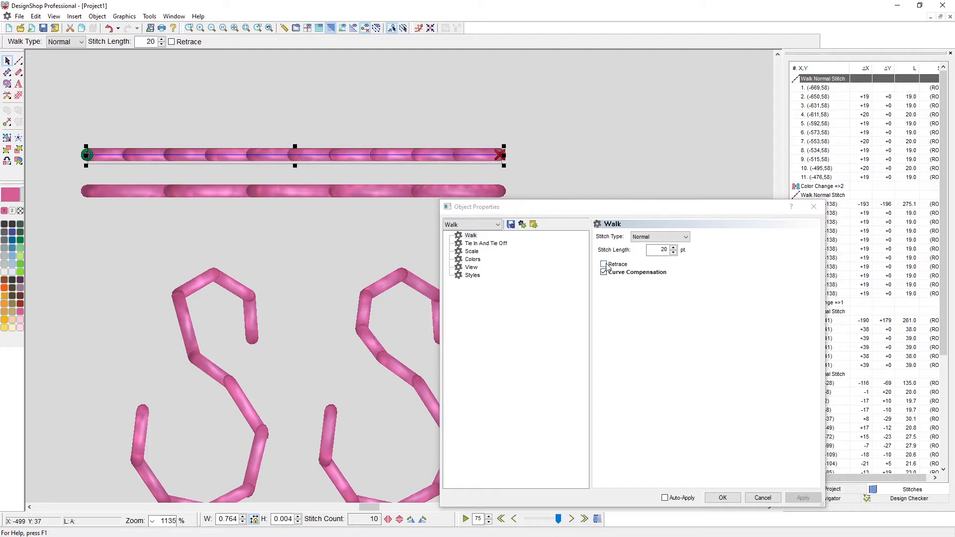
scroll(348, 254, down, 5)
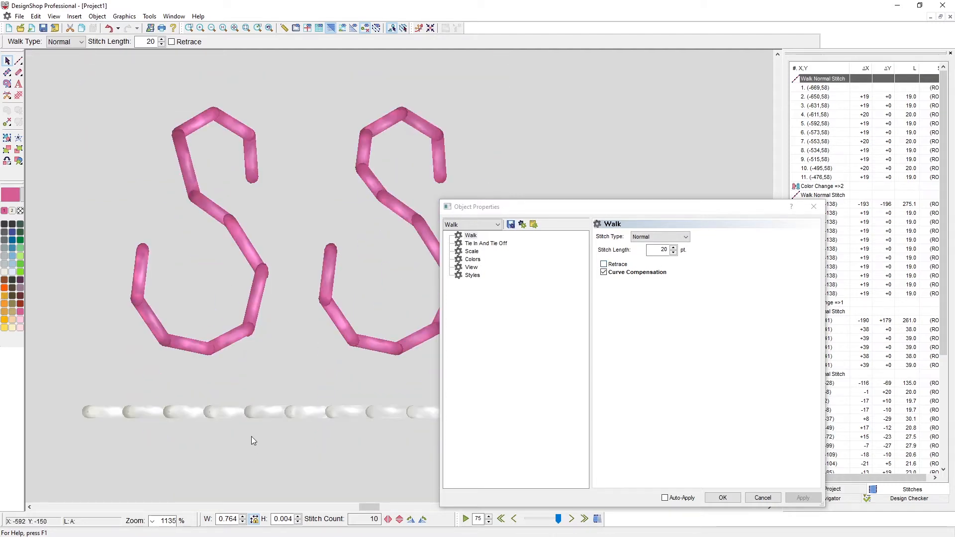
click(258, 406)
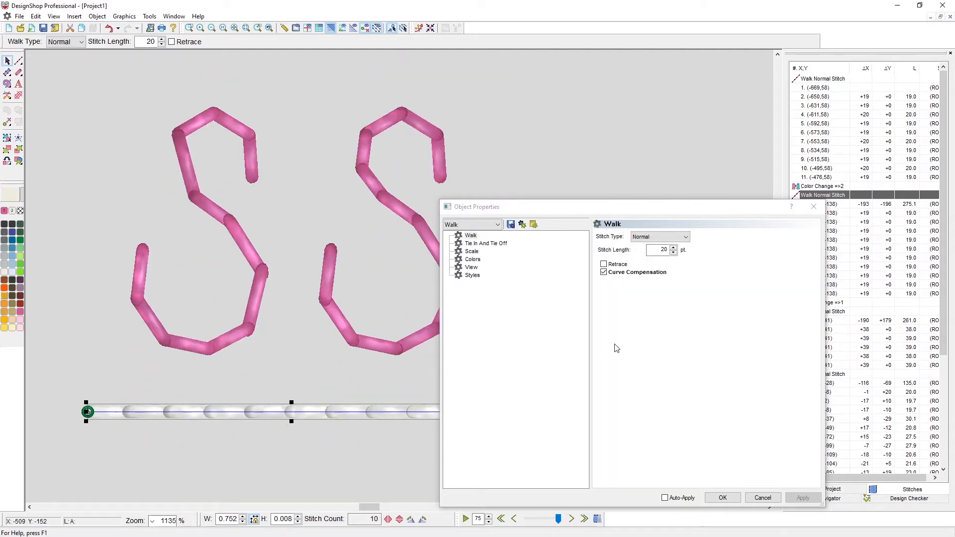
click(604, 265)
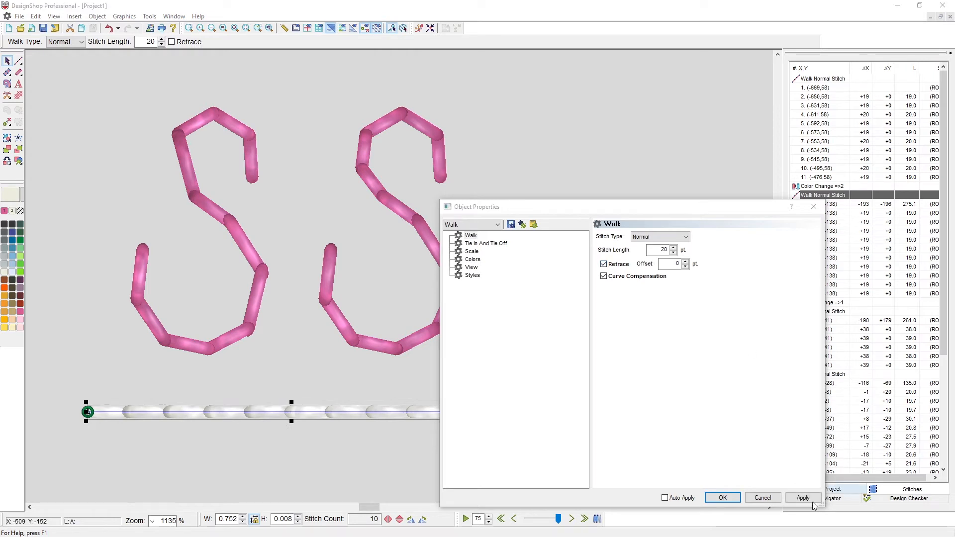
click(803, 498)
drag(609, 209, 737, 187)
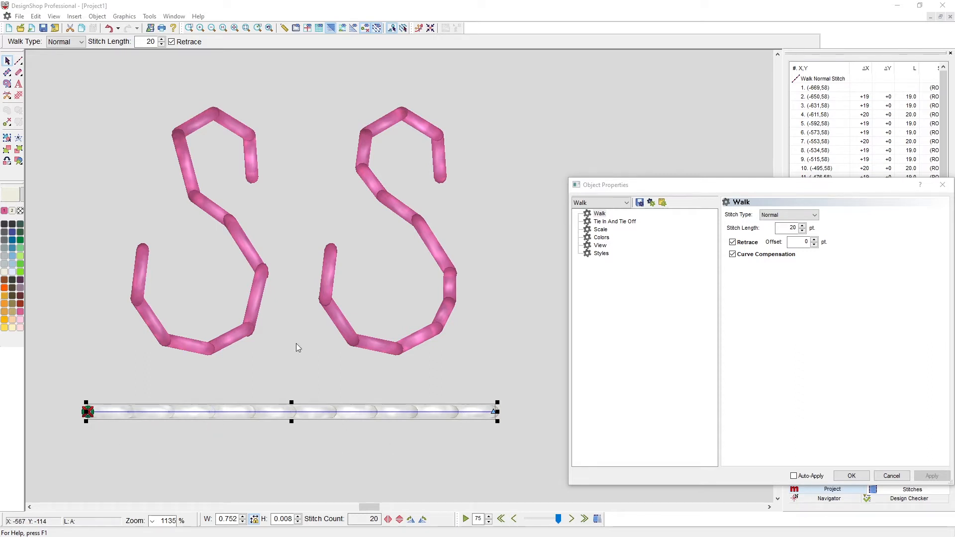
Switch off the 3D stitch rendering and examine the stitch points along the retraced white line.
click(331, 28)
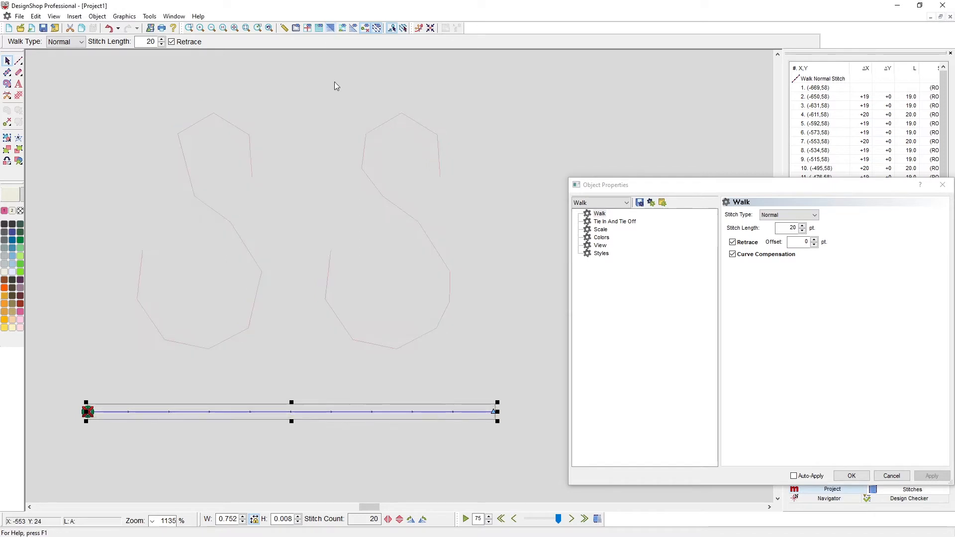
click(303, 455)
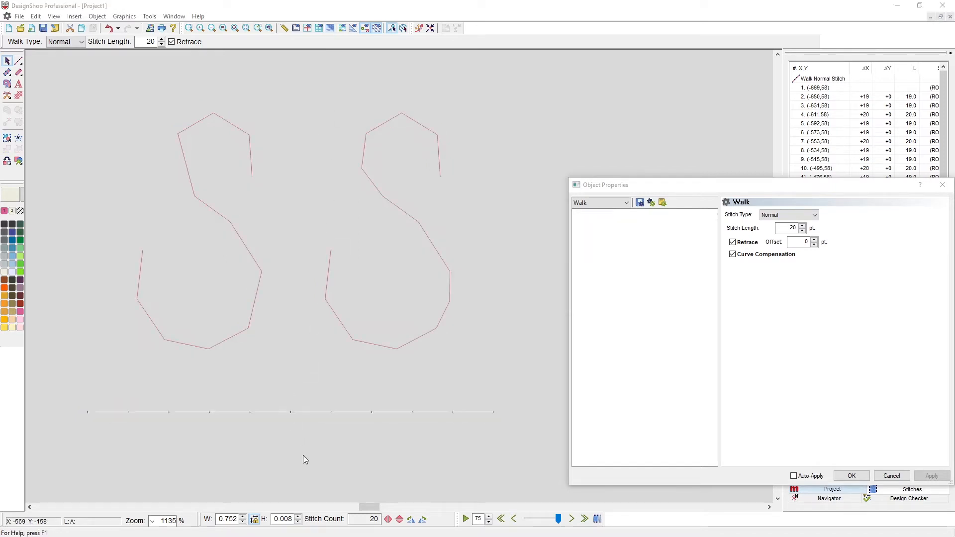
click(297, 411)
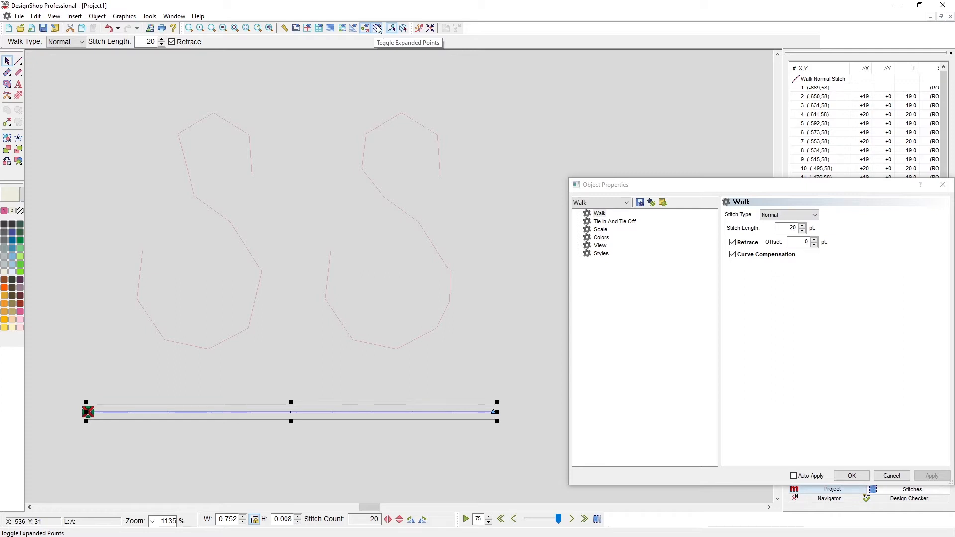
click(335, 432)
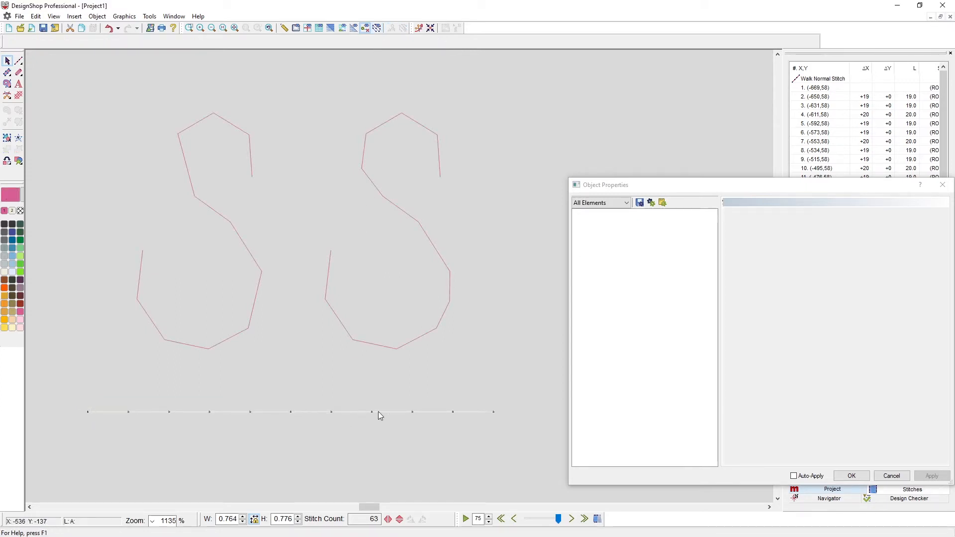
Set the white line's retrace offset to 10 pt and switch the 3D stitch rendering back on.
click(446, 412)
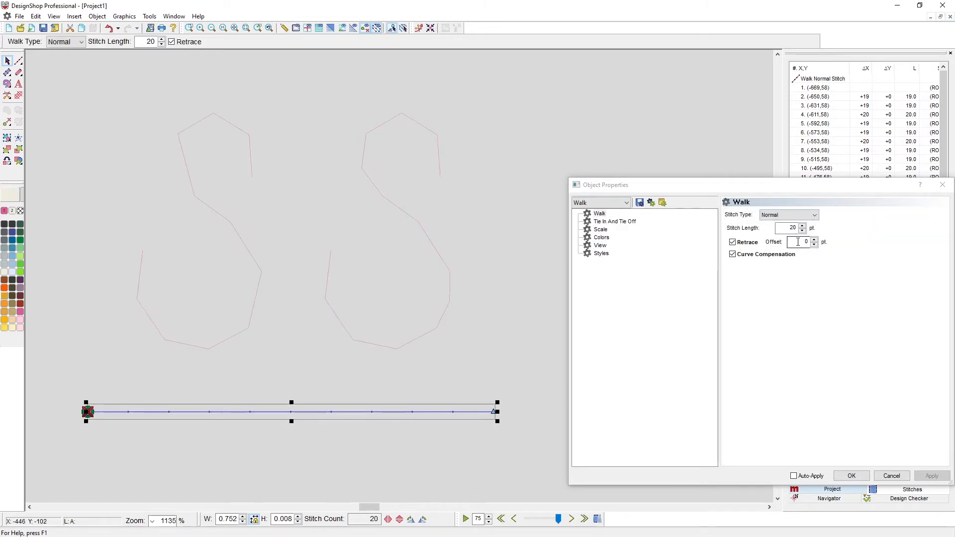
click(797, 242)
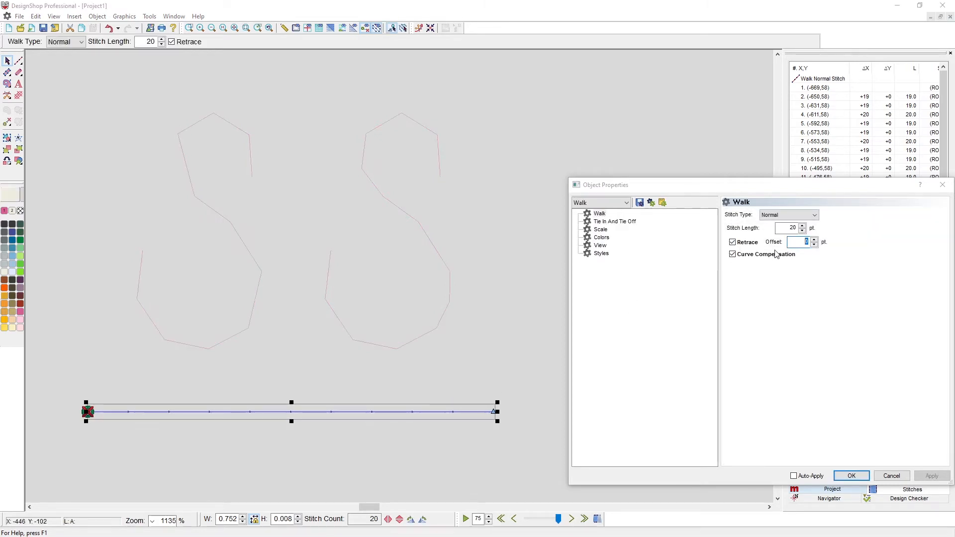
text(10)
click(934, 477)
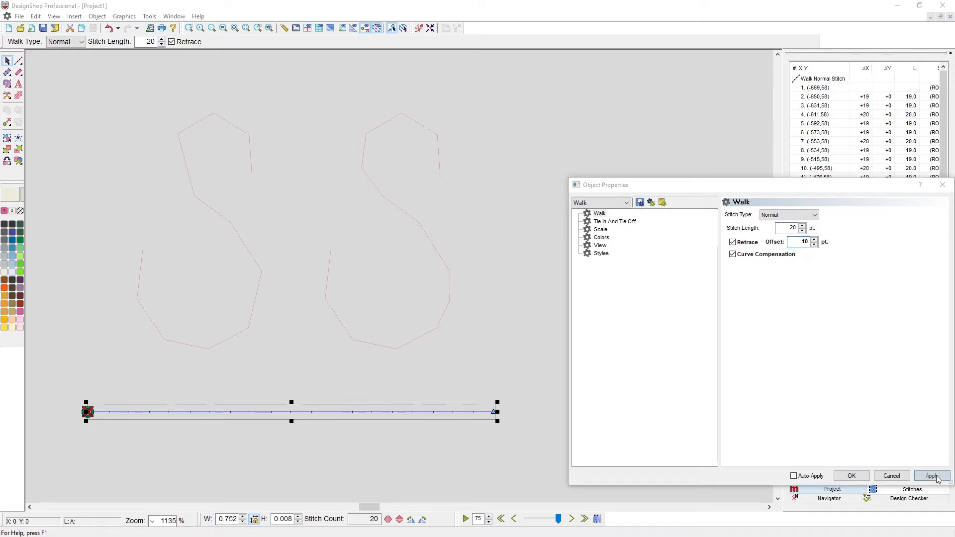
click(500, 462)
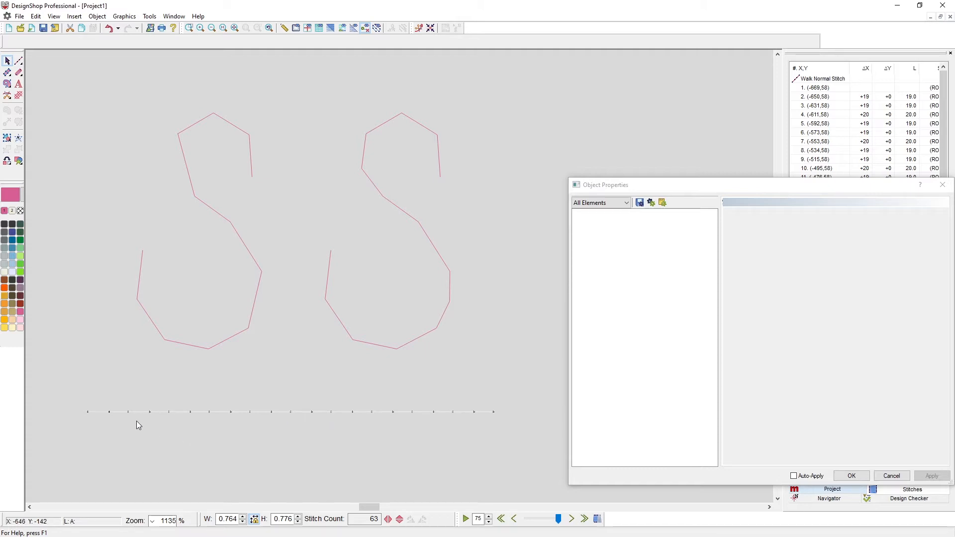
click(330, 28)
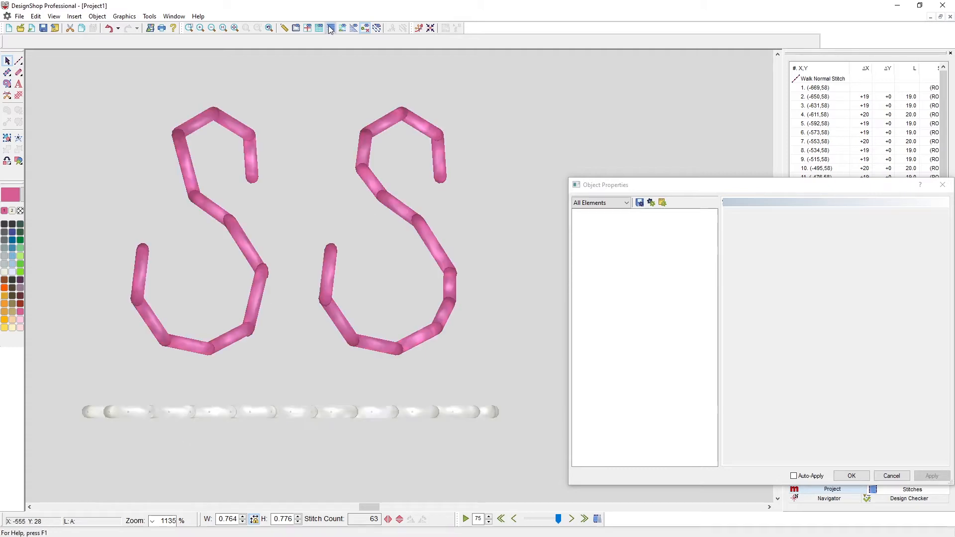
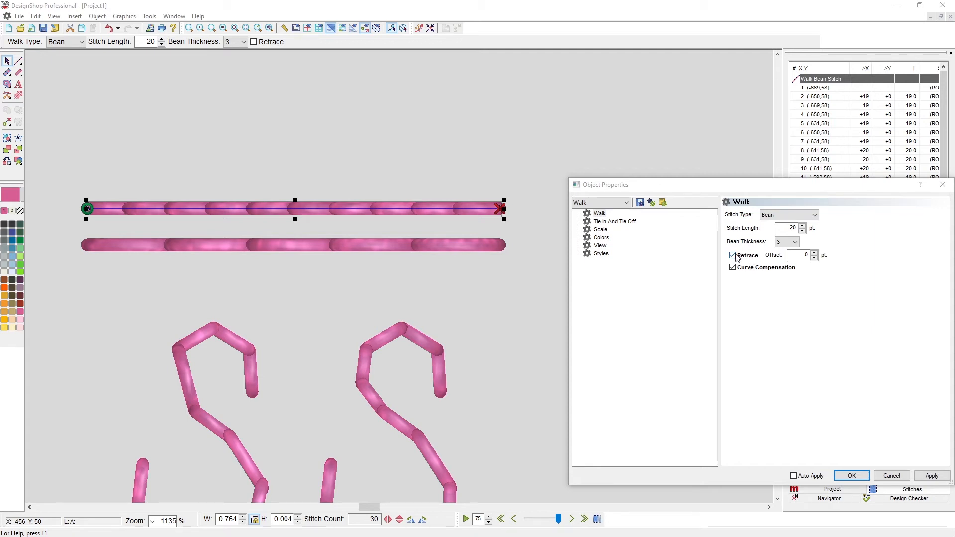
Turn off Retrace for the uppermost pink line and change its stitch type from Bean to Jump.
click(733, 255)
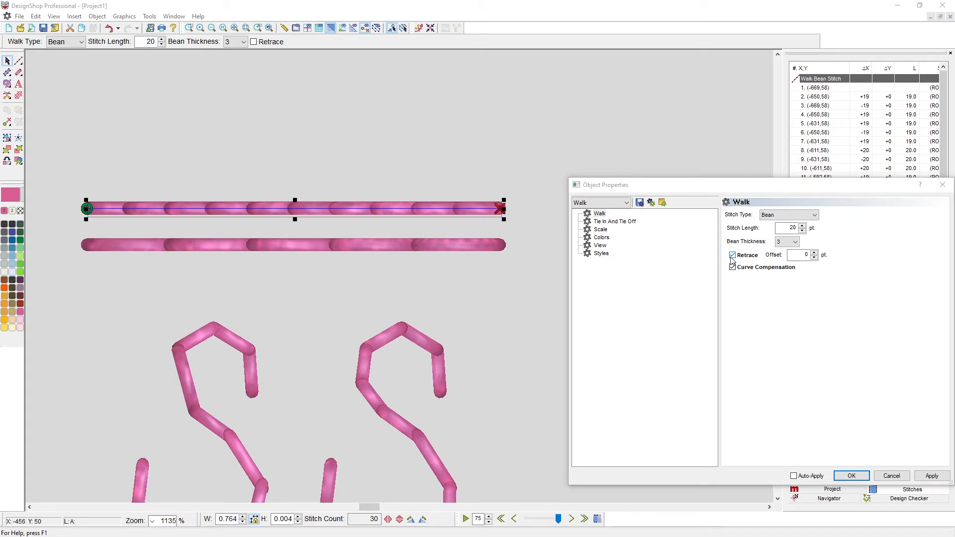
click(932, 476)
click(774, 218)
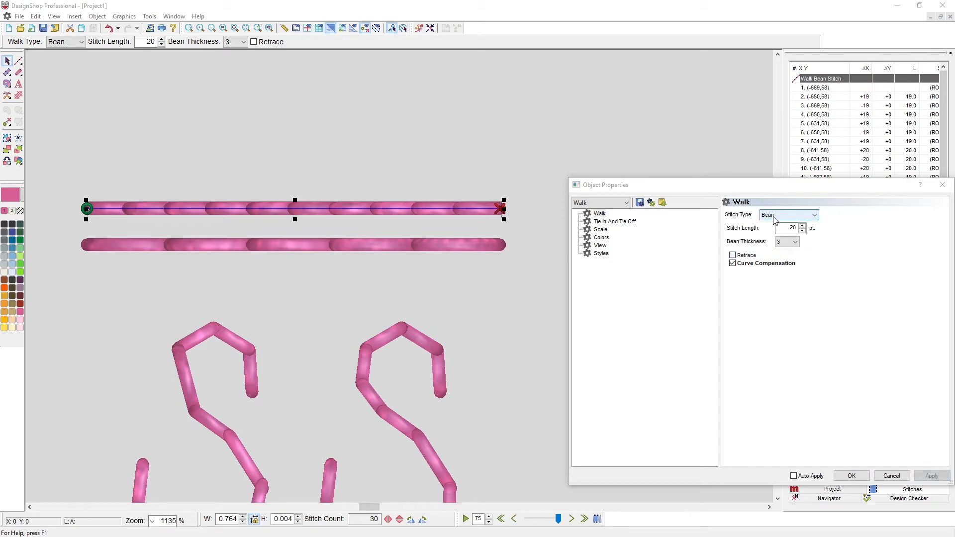
click(769, 239)
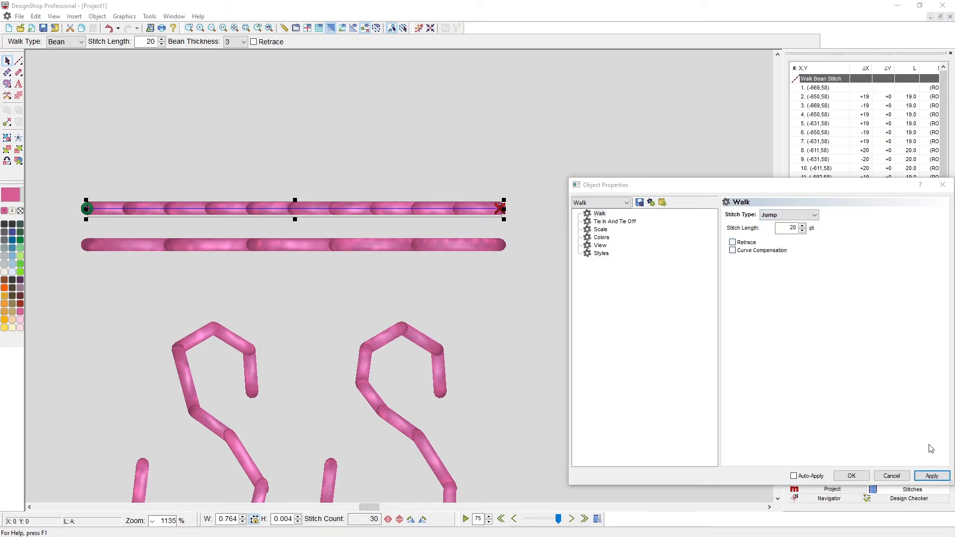
click(947, 479)
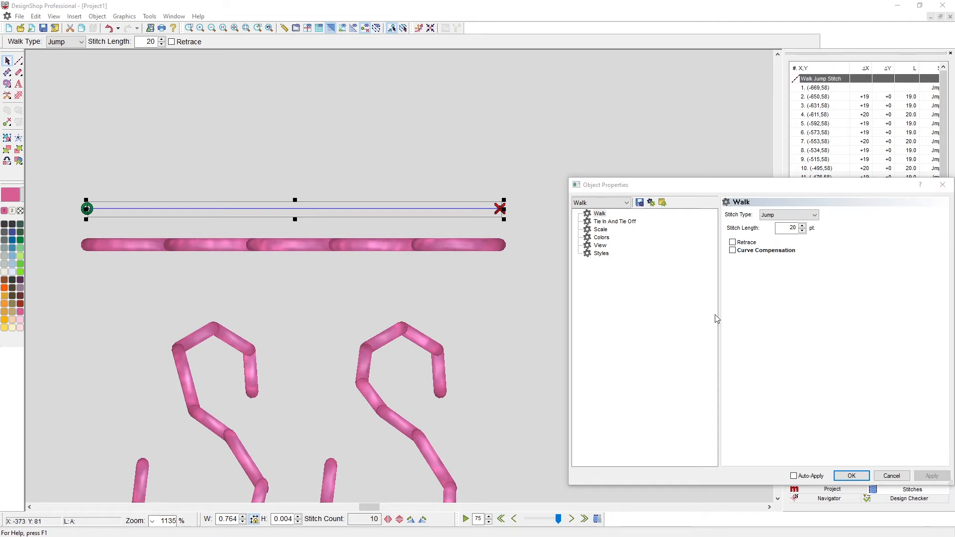
Change the uppermost walk line's stitch type from Jump to Decorative with the Bead pattern.
click(786, 217)
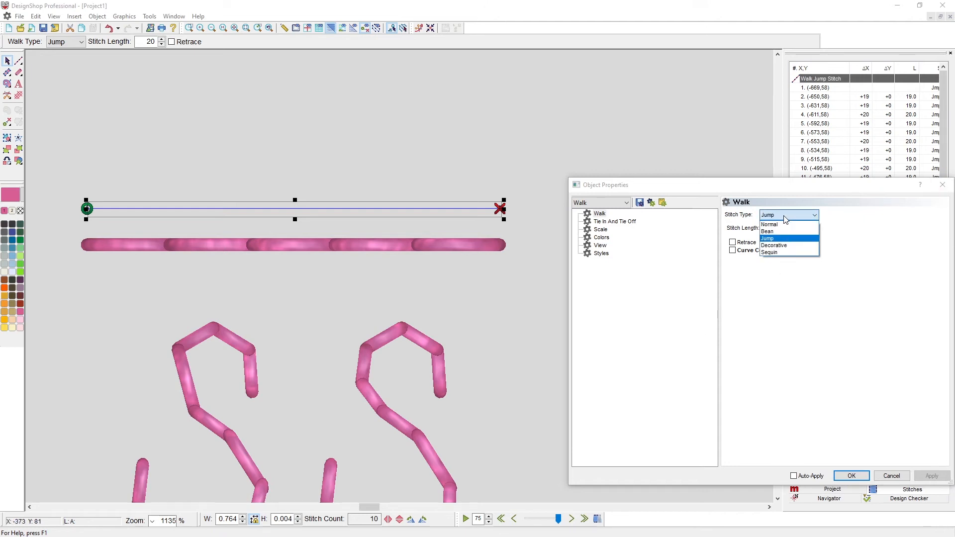
click(788, 246)
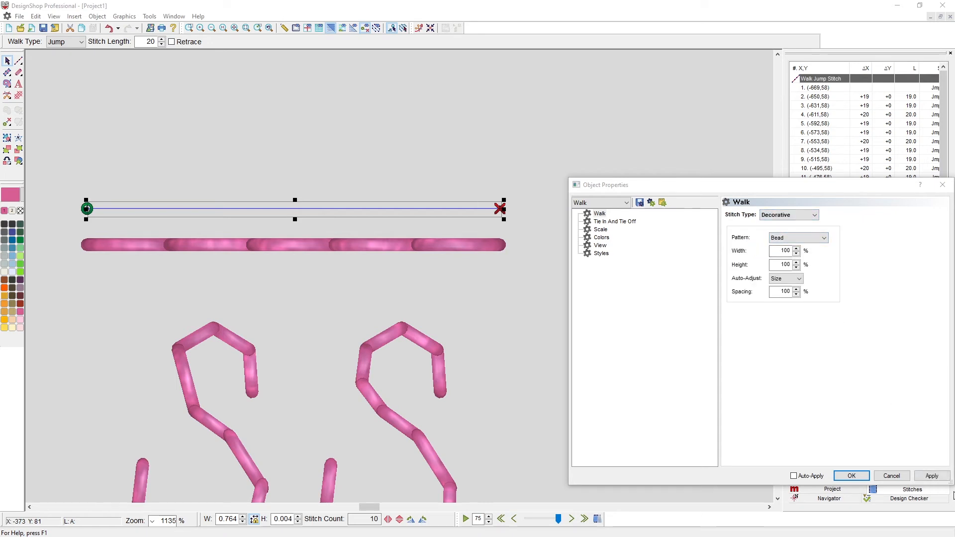
click(933, 476)
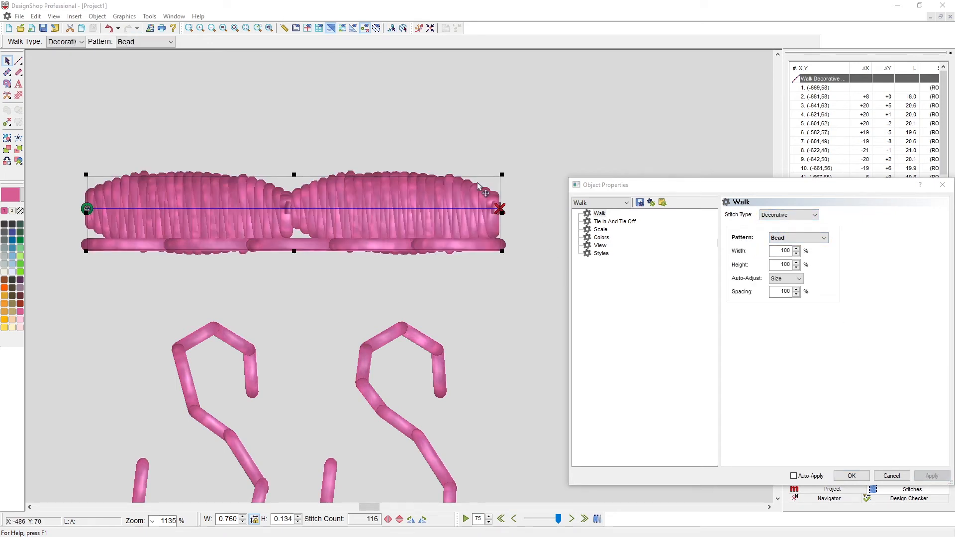
Stretch the decorative bead line to a width of about 3.08 and move it so it sits roughly centred above the other objects.
drag(502, 175, 917, 103)
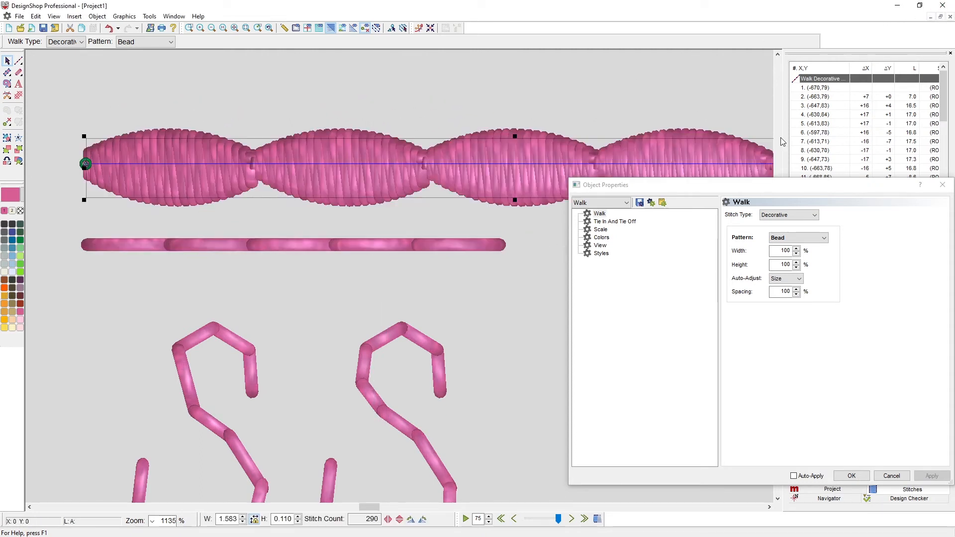
drag(430, 176, 393, 113)
scroll(382, 149, down, 4)
scroll(382, 149, down, 1)
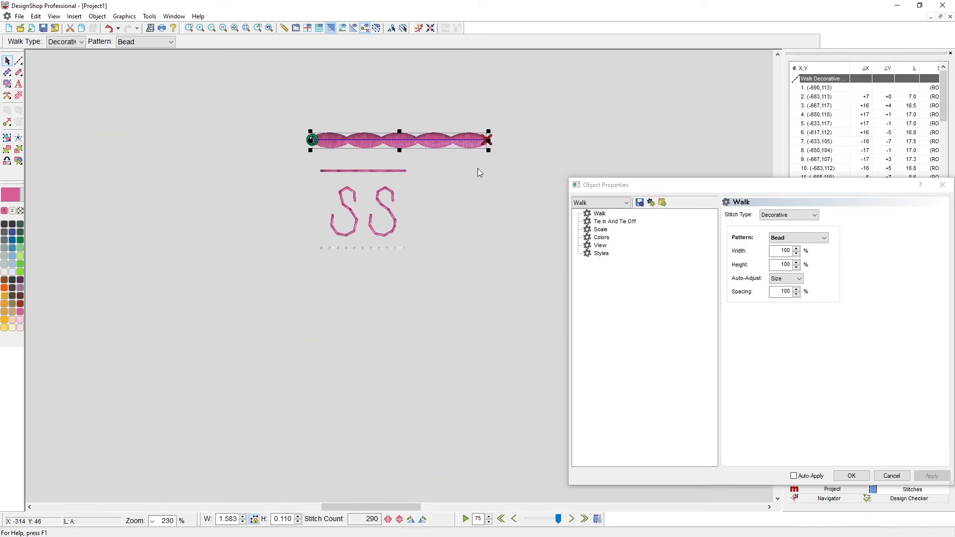
drag(491, 151, 654, 155)
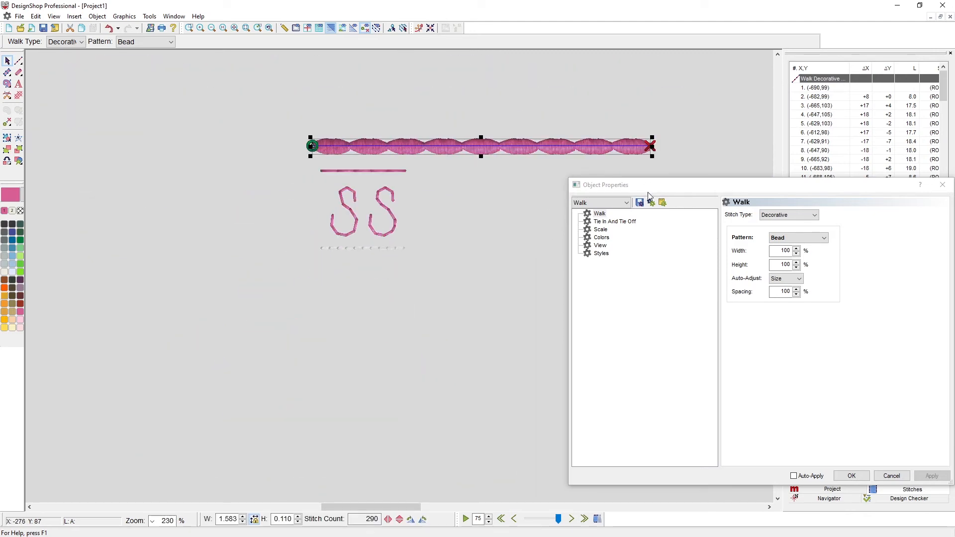
drag(534, 154, 360, 149)
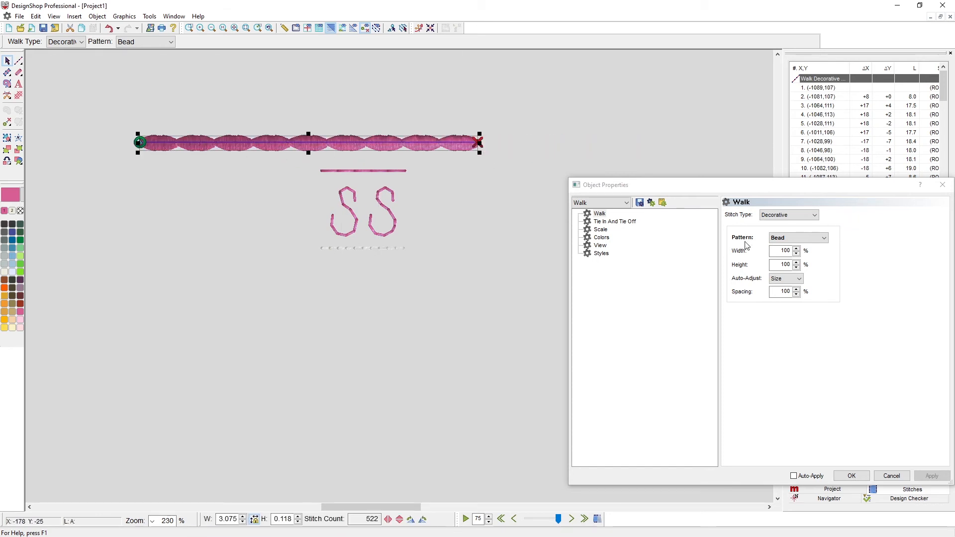
Change the decorative line's pattern from Bead to Beans.
click(794, 239)
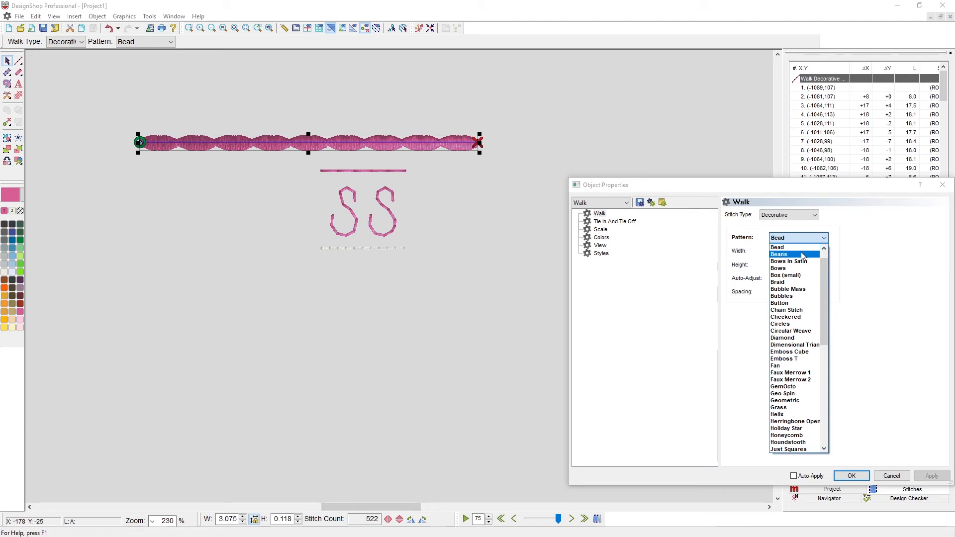
click(802, 255)
click(932, 476)
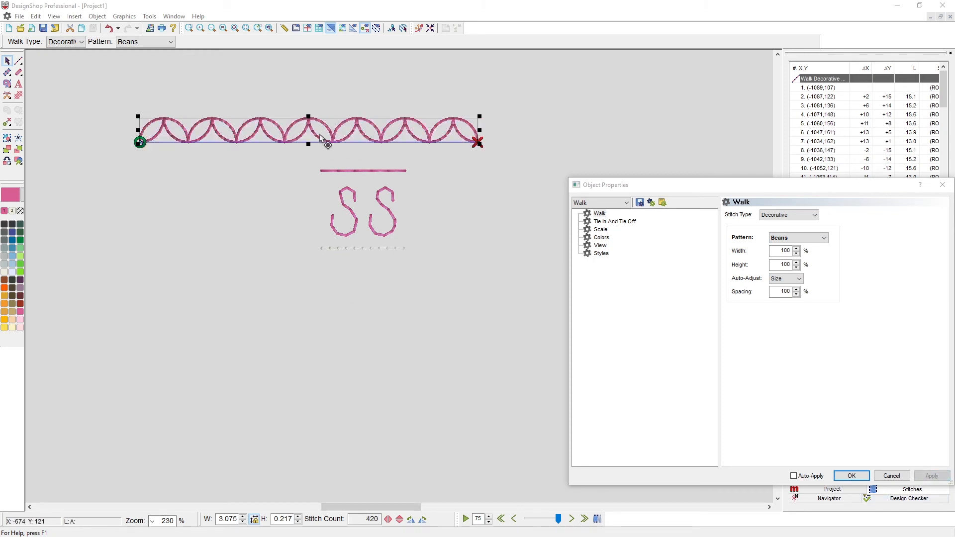
Bend the decorative line into an arch with a raised middle point, and pull its end handle downward to form a gentle wave.
click(321, 142)
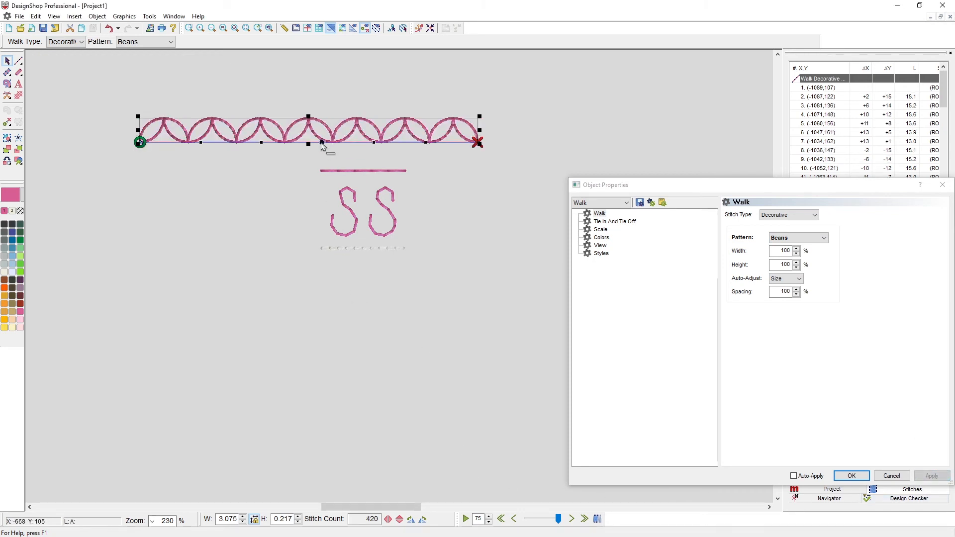
drag(322, 145, 303, 120)
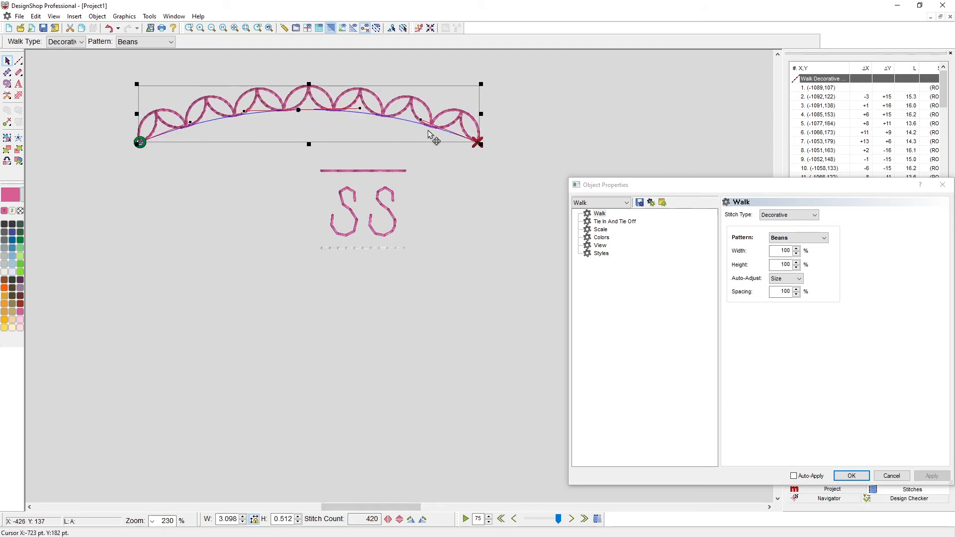
drag(422, 119, 427, 164)
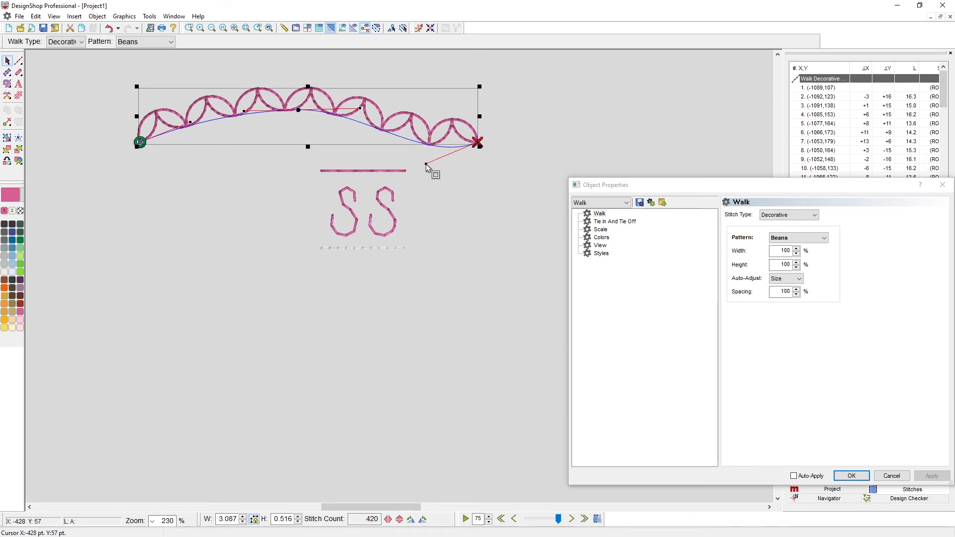
click(464, 207)
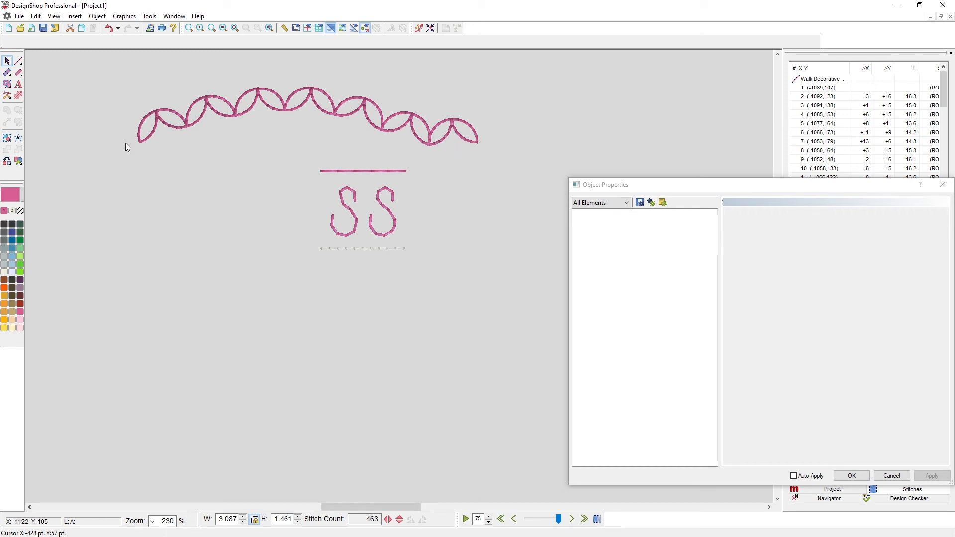
Set the curved line's Beans pattern width to 200% and its height to 50%.
click(263, 101)
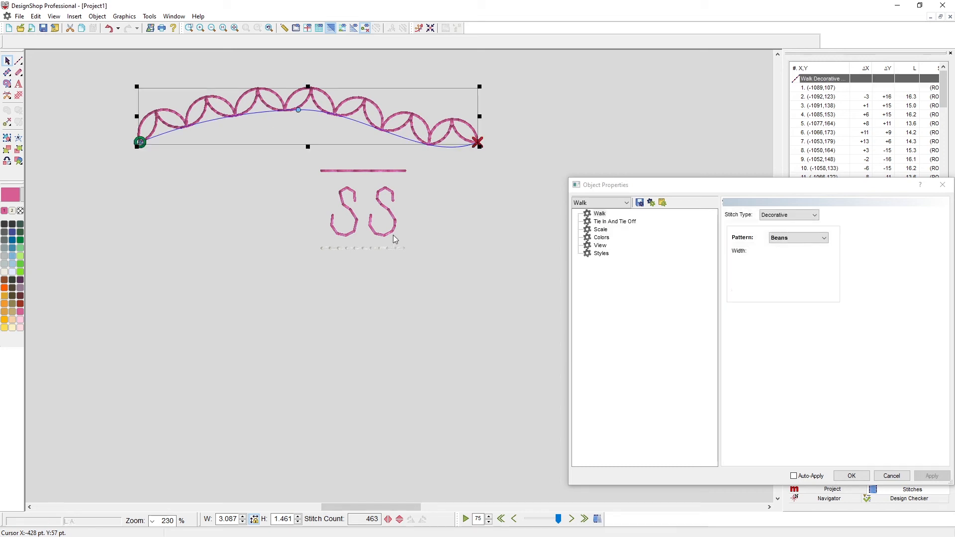
double_click(784, 251)
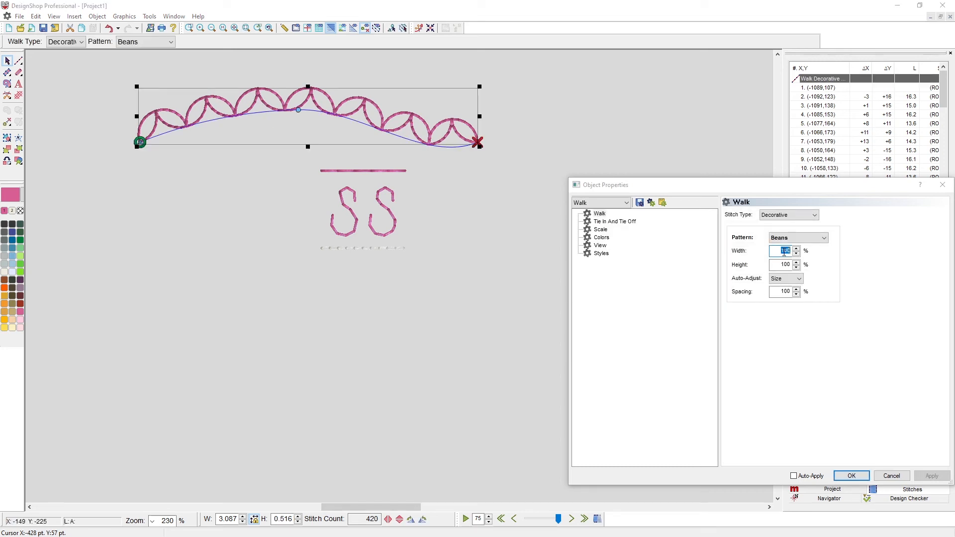
text(200)
click(933, 477)
double_click(785, 265)
text(50)
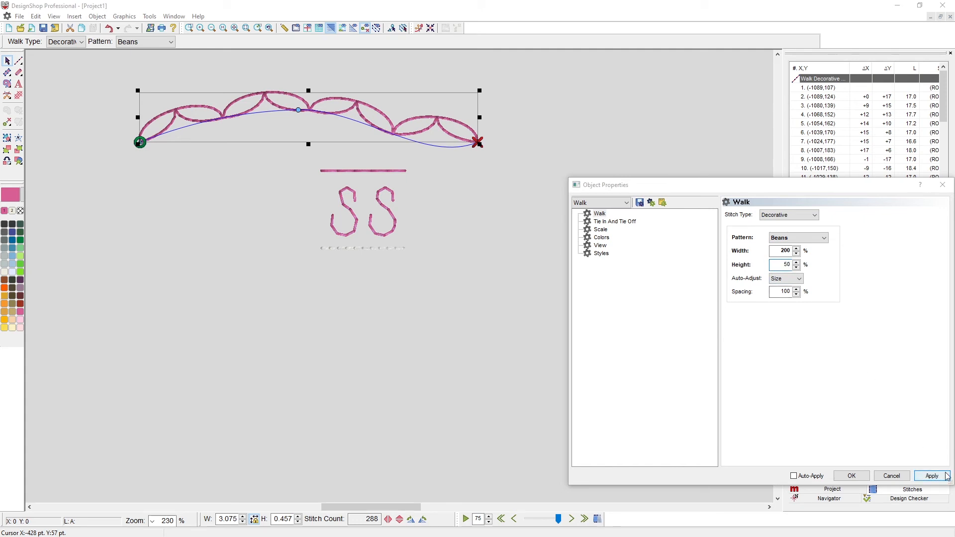
click(947, 477)
Restore the Beans pattern's width and height to 100% each.
double_click(783, 250)
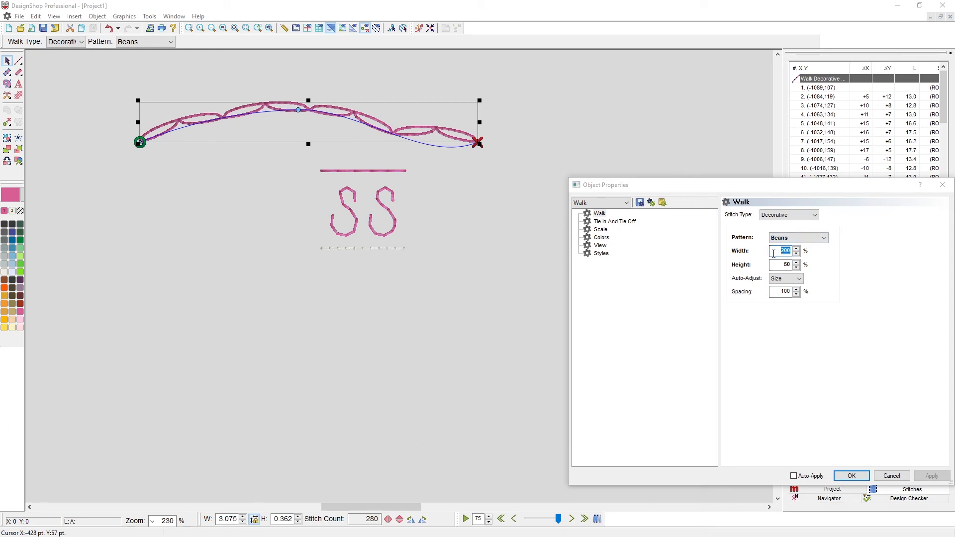
text(100)
double_click(783, 265)
text(100)
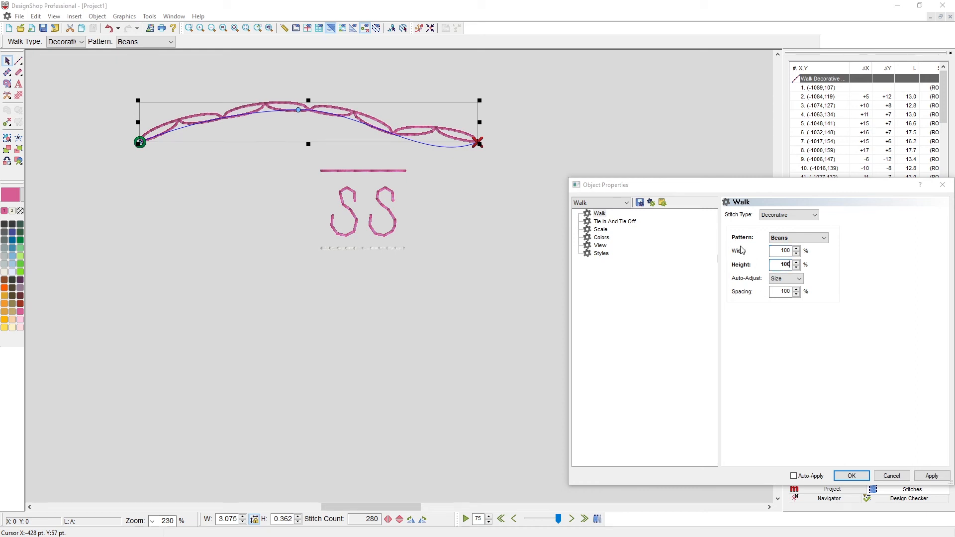
click(940, 474)
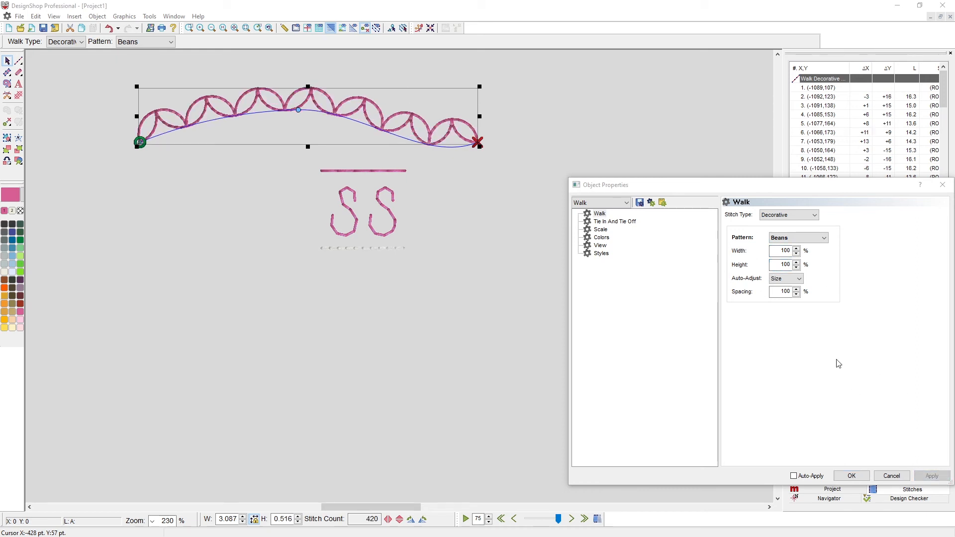
Set the decorative pattern's Auto-Adjust option to None on the curved line.
key(Tab)
key(Tab)
click(798, 278)
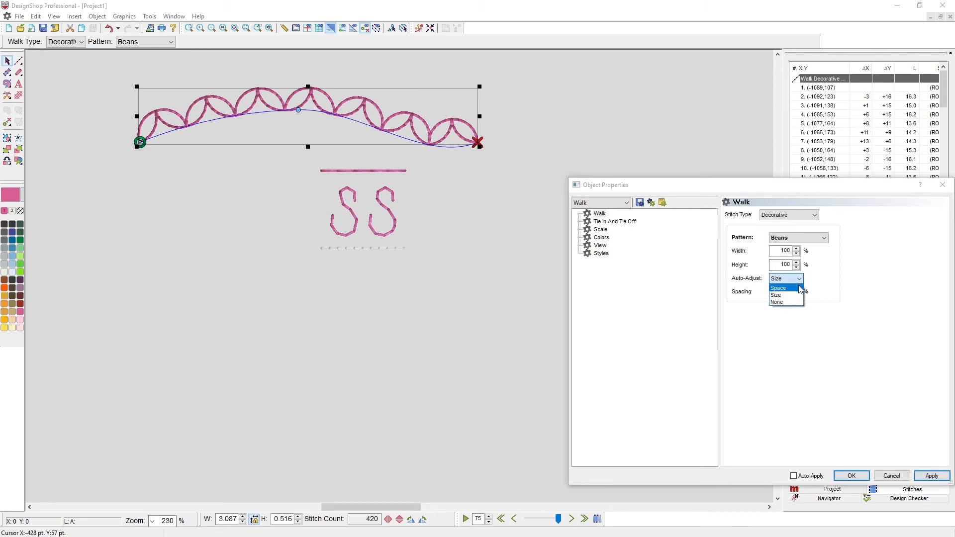
click(801, 289)
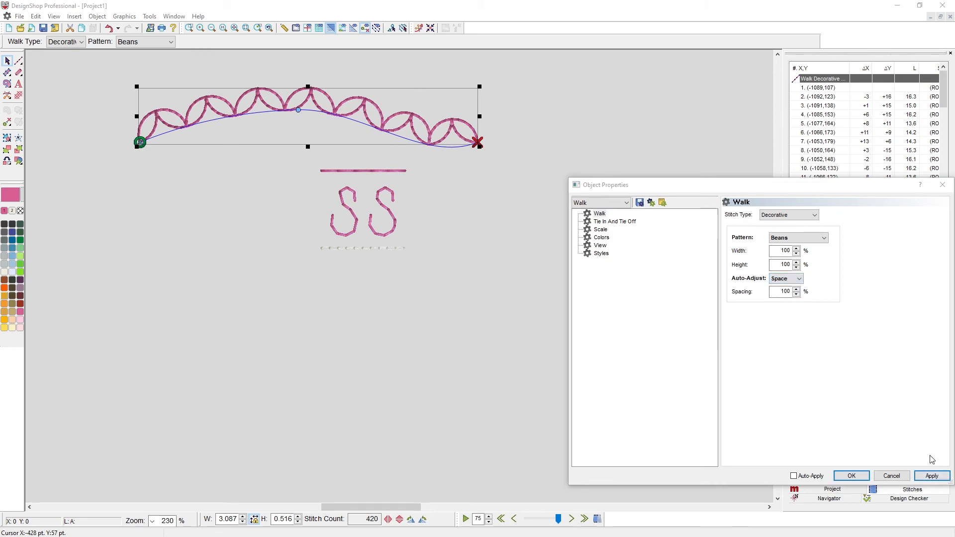
click(783, 280)
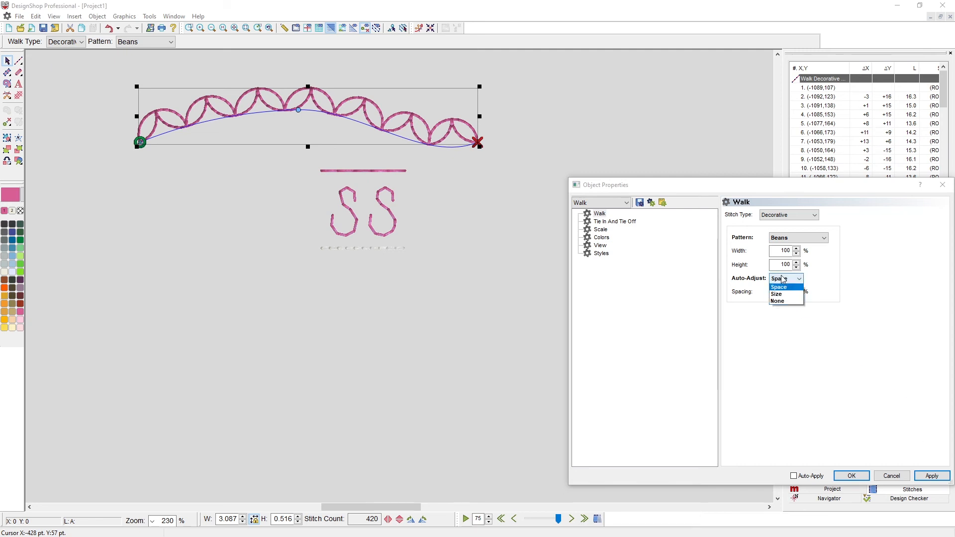
click(780, 303)
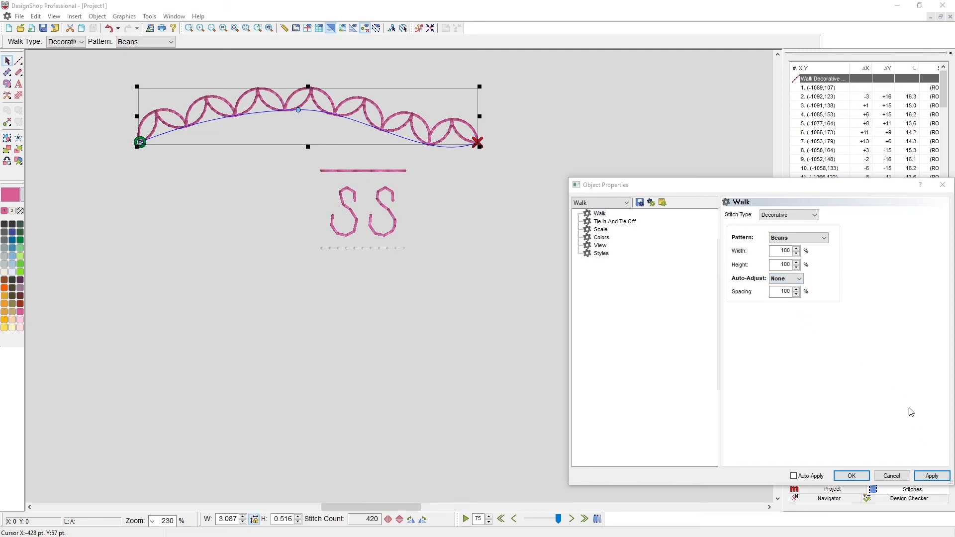
click(932, 477)
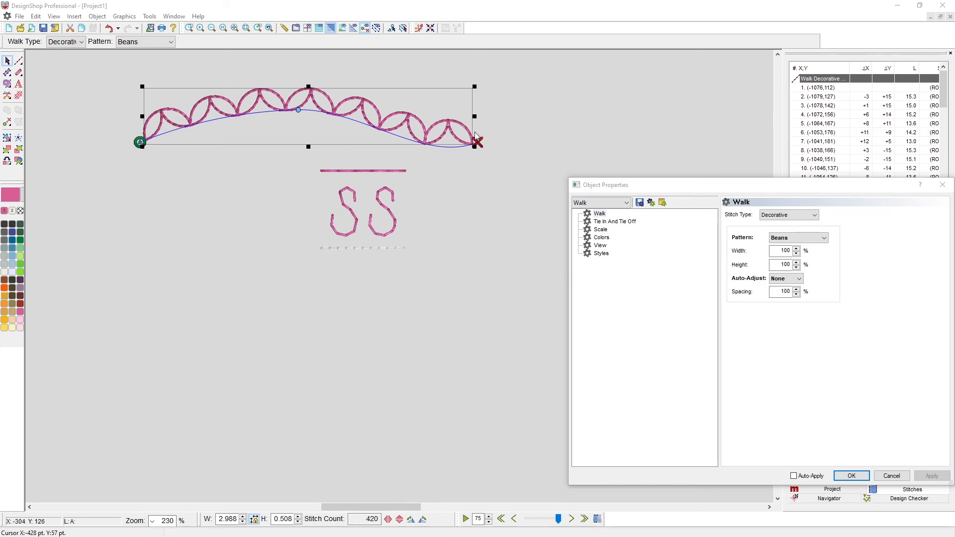
Examine the pattern at the curve's end, and move its end point outward and slightly up for a pattern width of about 3.46.
click(470, 166)
click(465, 137)
scroll(472, 157, up, 5)
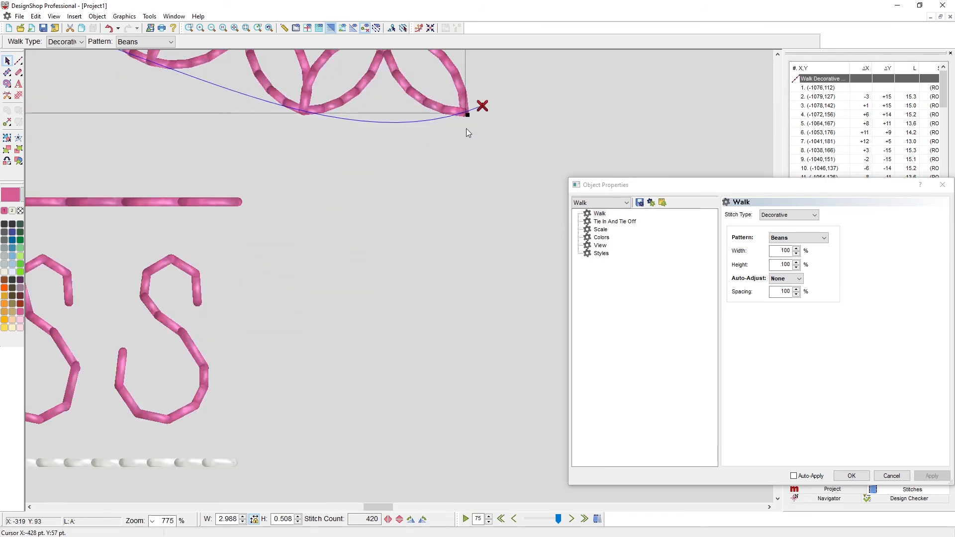
scroll(421, 209, down, 3)
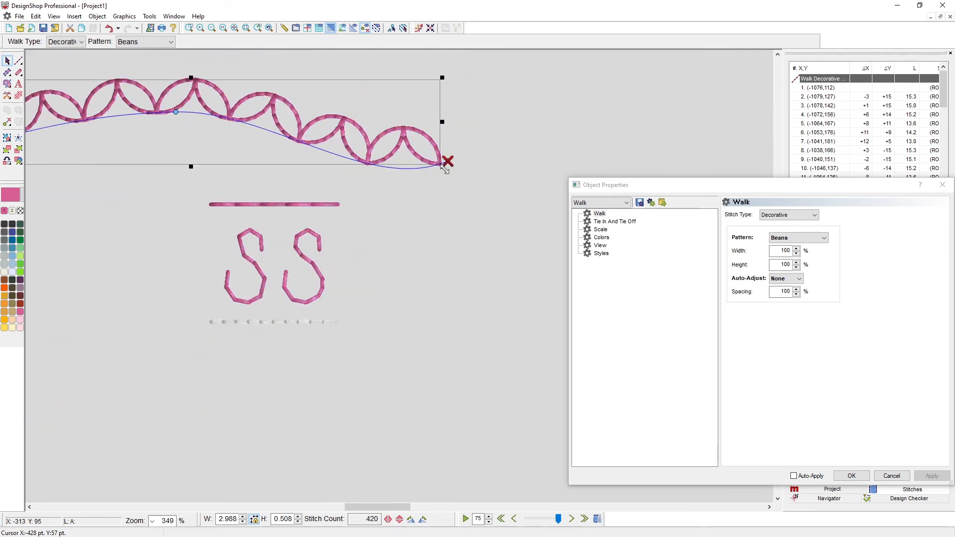
scroll(446, 168, left, 3)
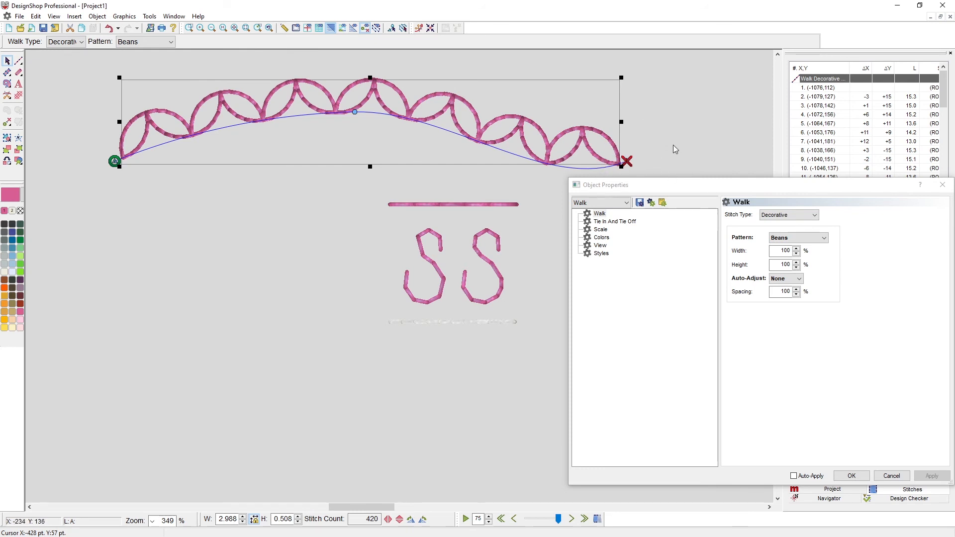
drag(626, 160, 704, 140)
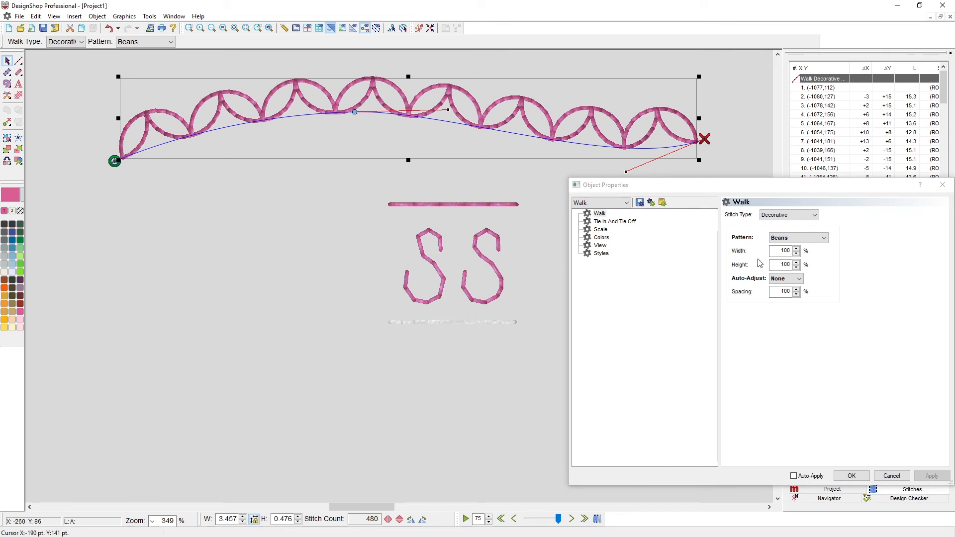
Set the decorative pattern's Auto-Adjust option back to Size on the extended curve.
click(794, 278)
click(779, 288)
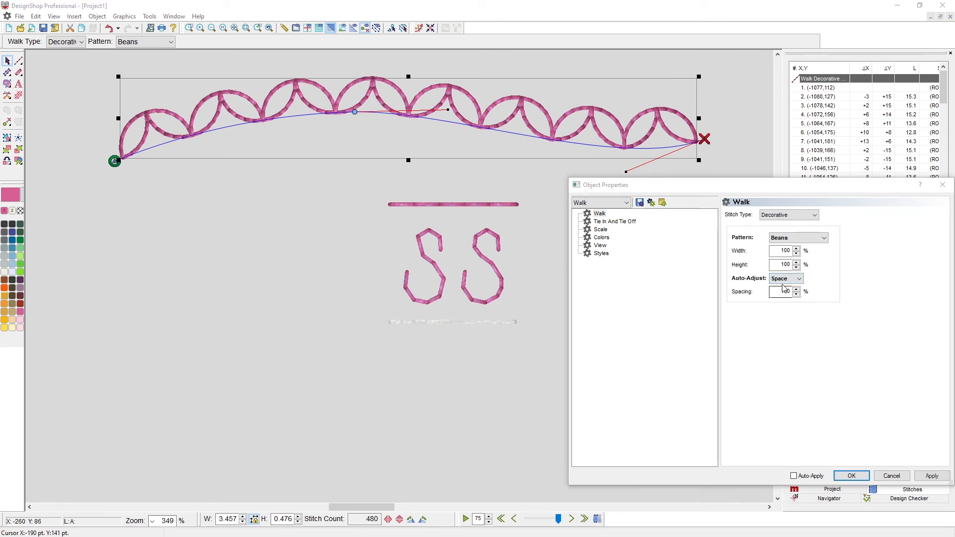
click(785, 279)
click(780, 295)
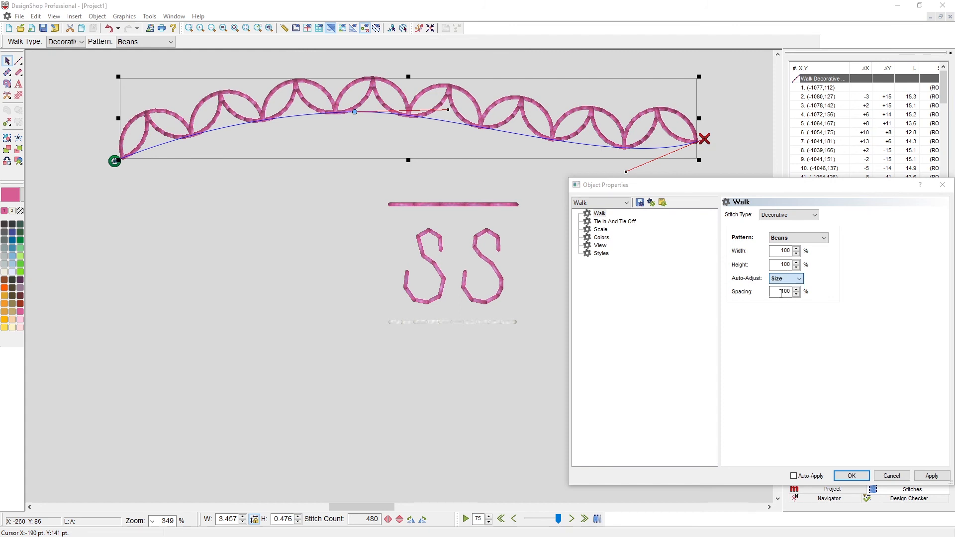
click(931, 477)
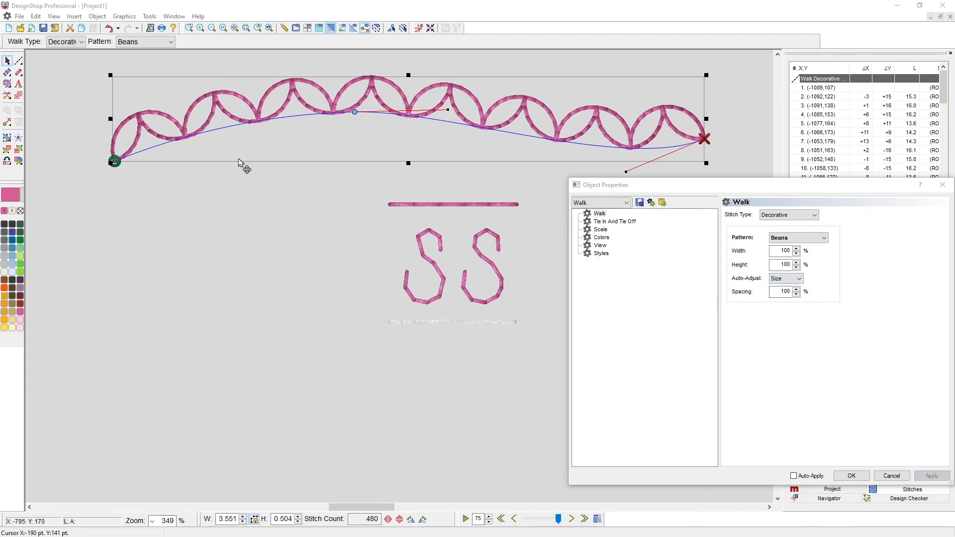
Increase the spacing of the curve's Beans pattern to 120%.
double_click(786, 292)
text(106)
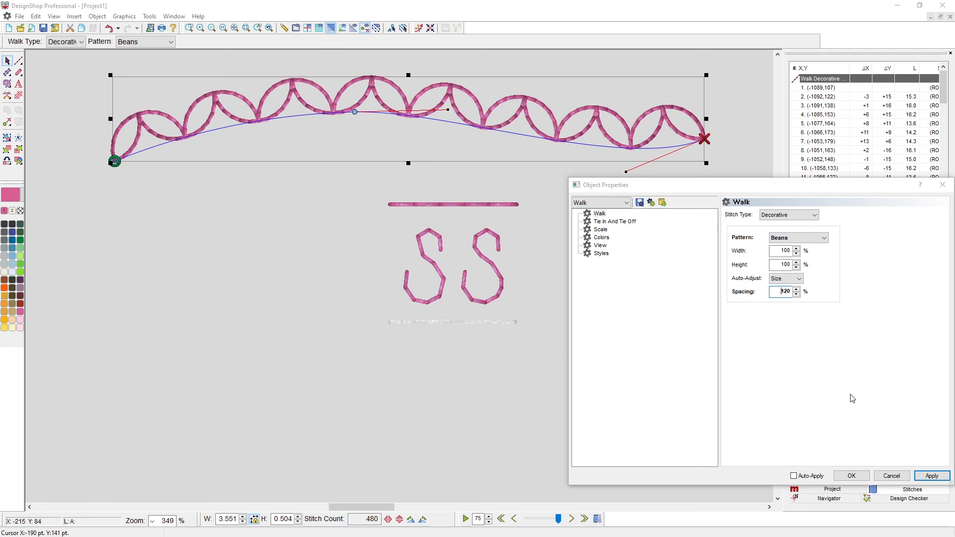
click(927, 477)
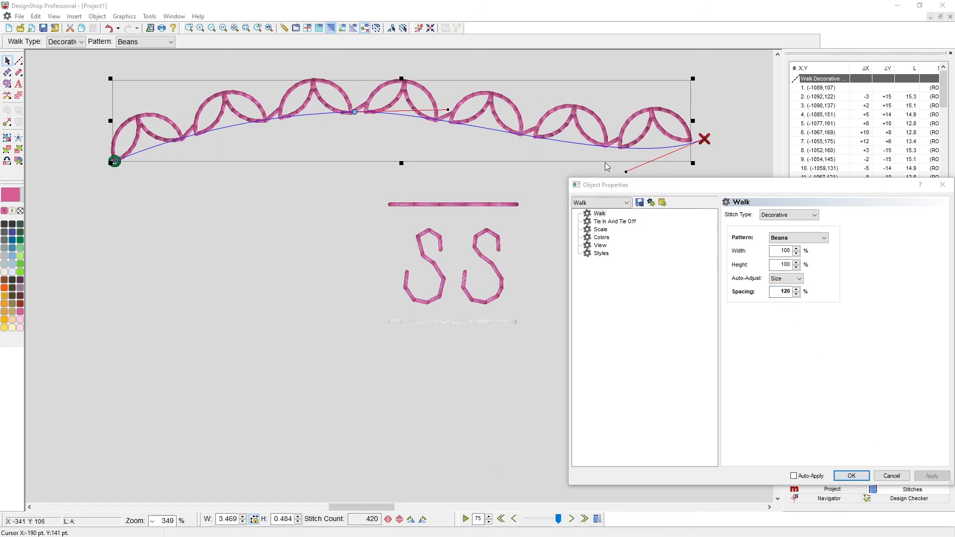
Return the Beans pattern's spacing to 100%.
click(796, 294)
click(796, 295)
double_click(796, 290)
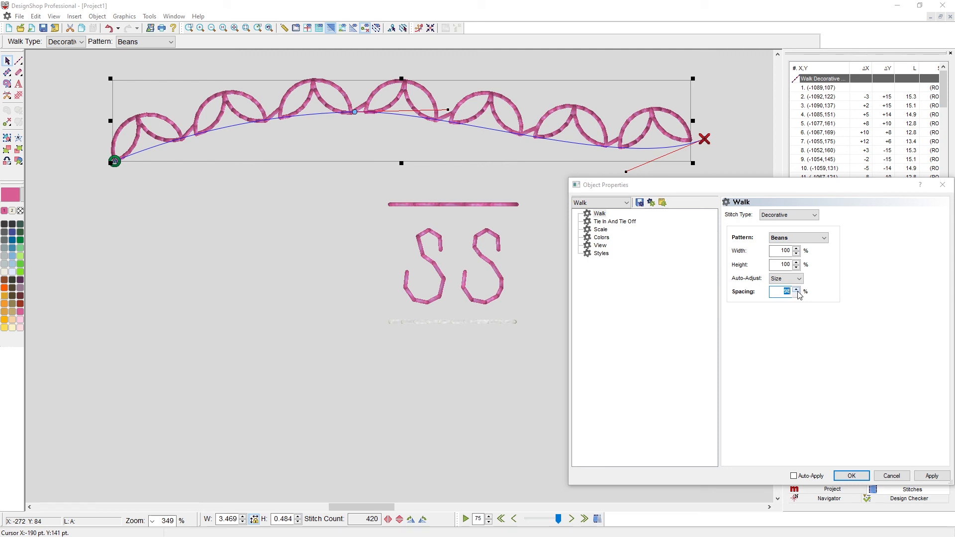
double_click(798, 292)
click(932, 476)
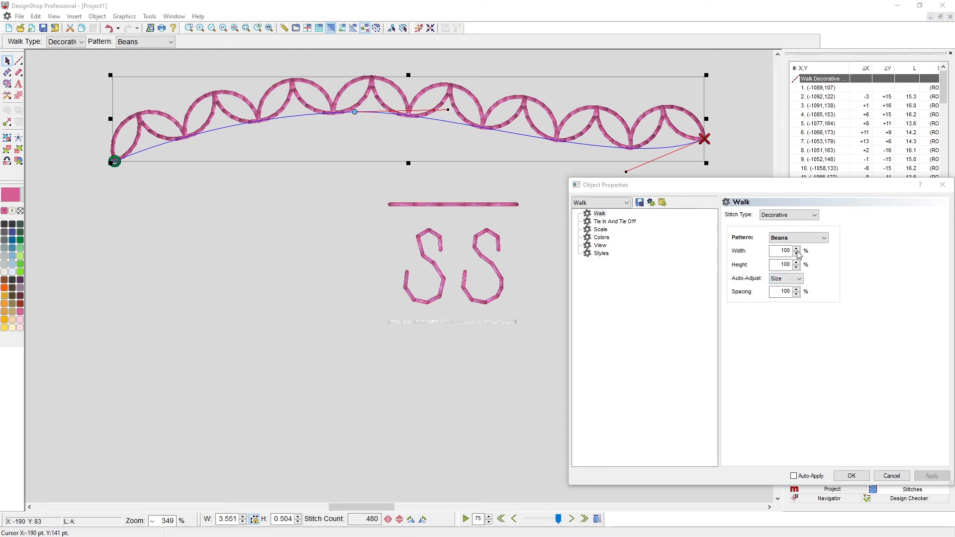
Try the Sequin stitch type for the curve, return it to Decorative, and apply the Rope 1 pattern.
click(791, 217)
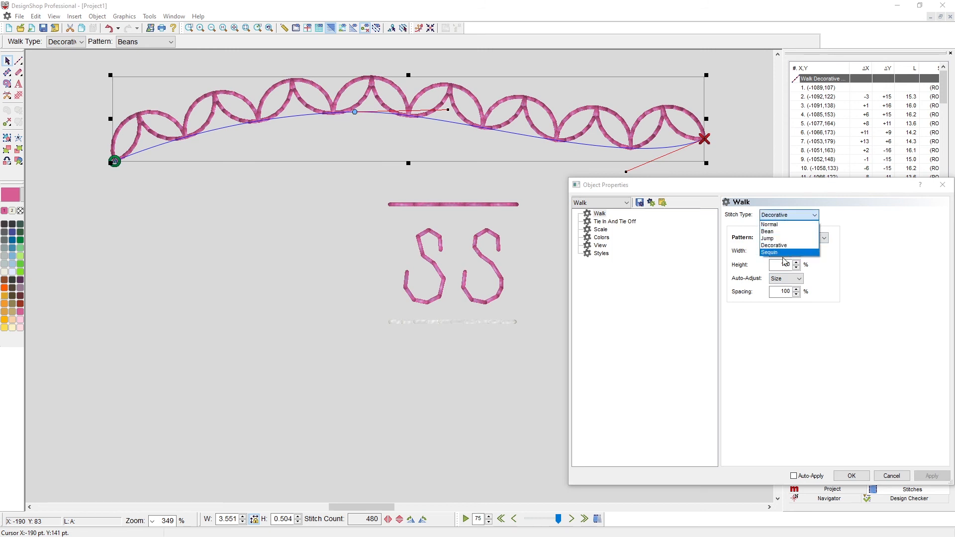
click(781, 253)
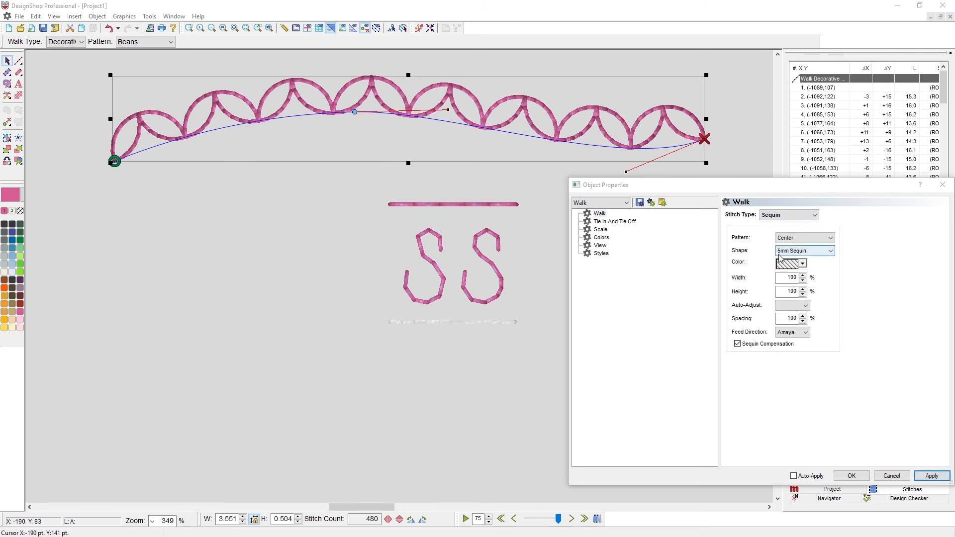
click(774, 219)
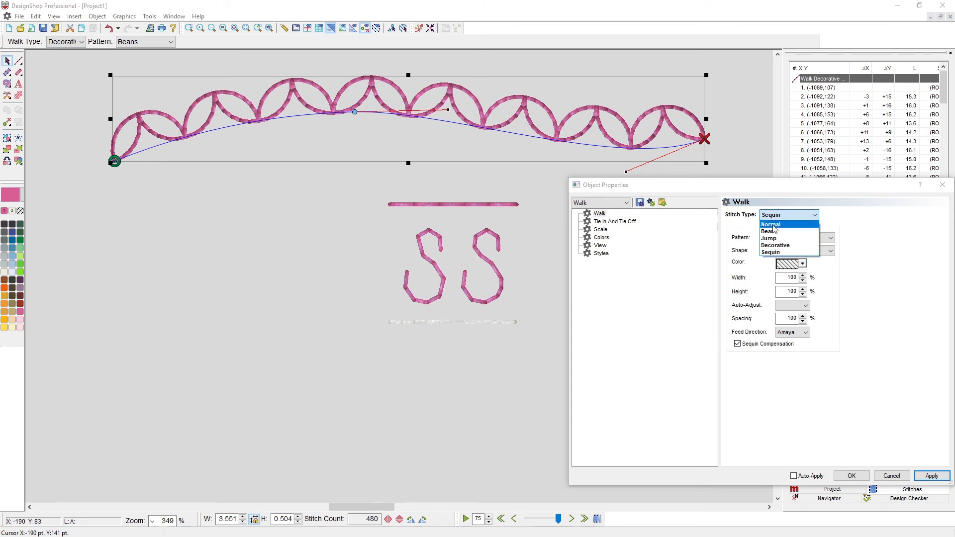
click(775, 246)
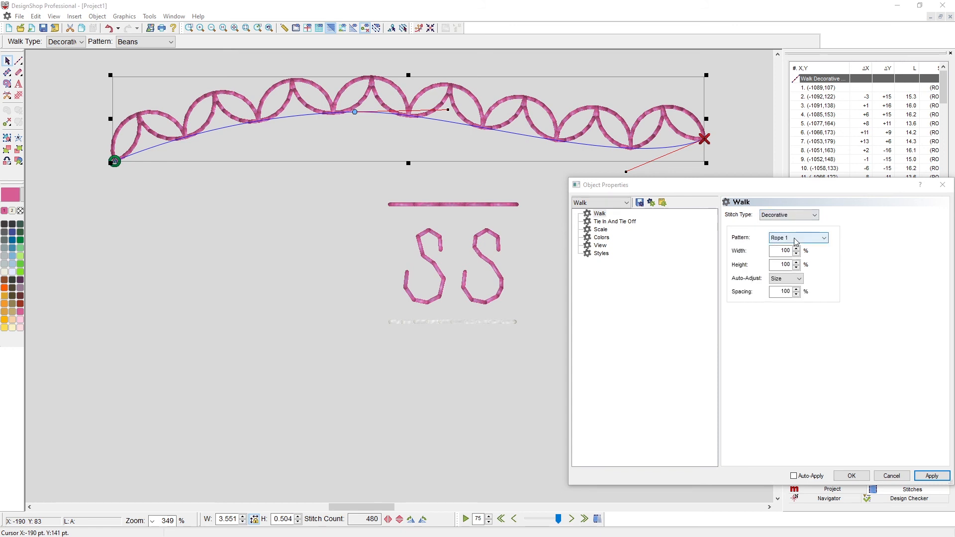
click(932, 476)
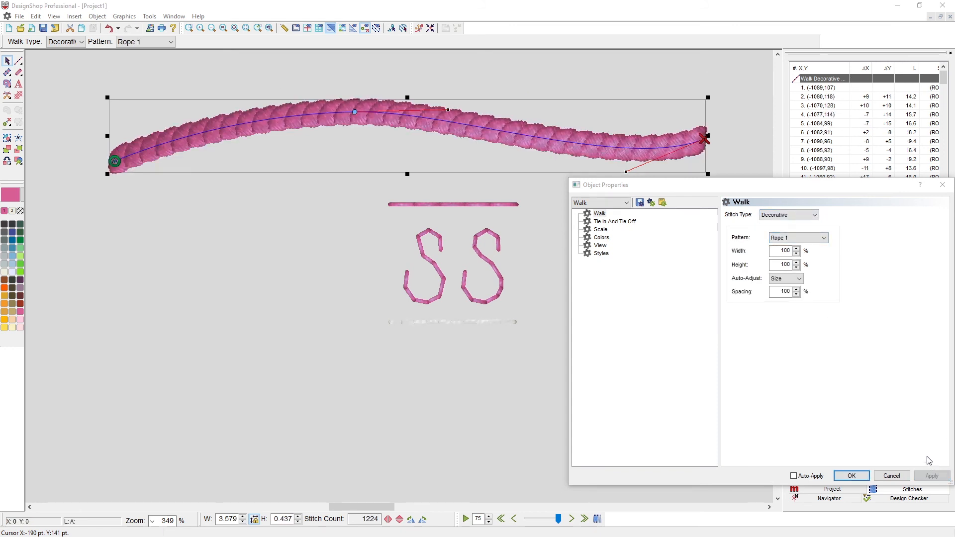
Change the curve's decorative pattern to Satin Quatrefoil and apply it.
click(805, 239)
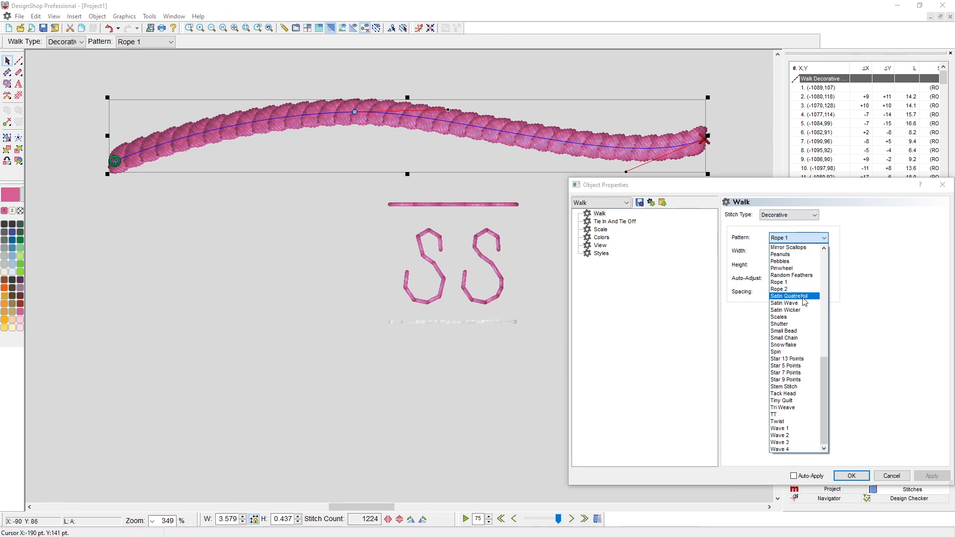
click(804, 298)
click(941, 477)
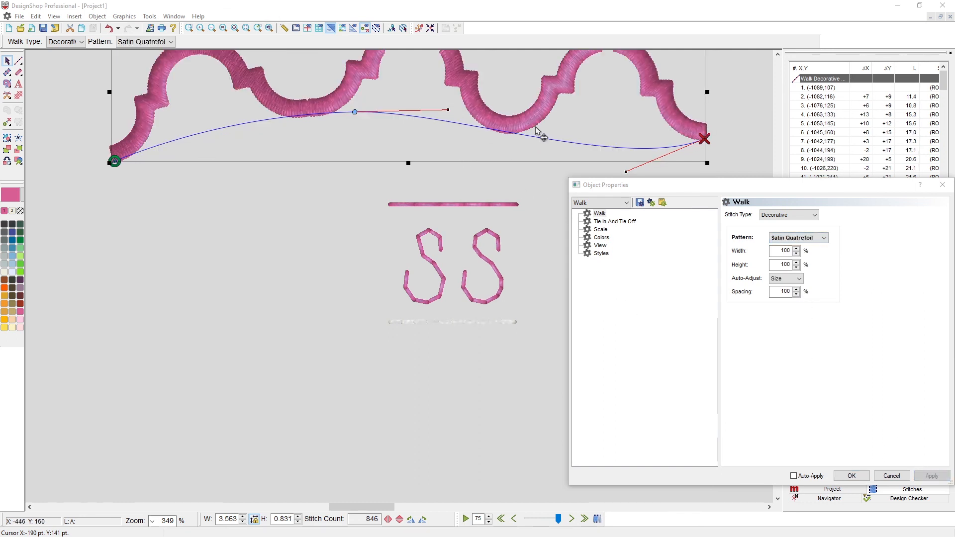
Apply the Low Poly decorative pattern to the curve and bring the whole pattern's height into view.
click(822, 238)
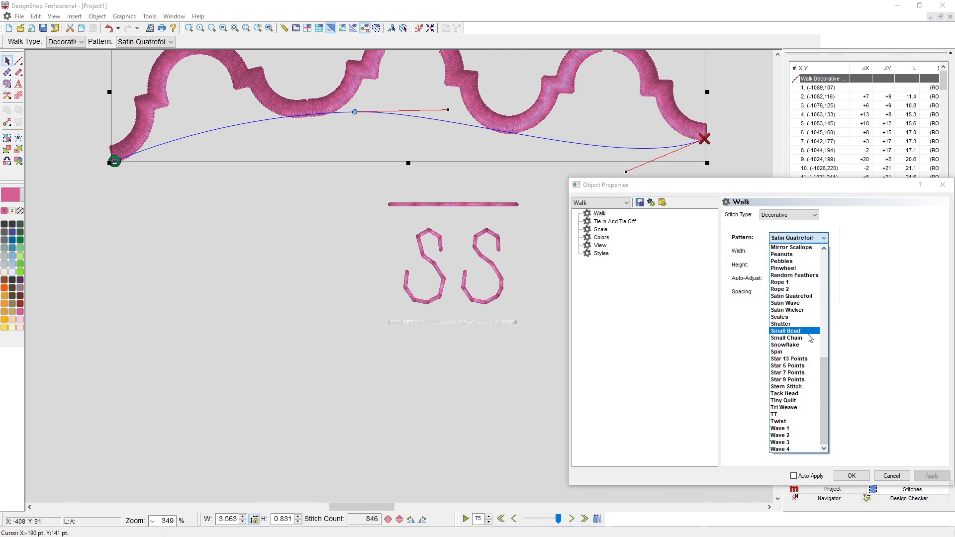
scroll(801, 324, up, 3)
scroll(801, 324, up, 1)
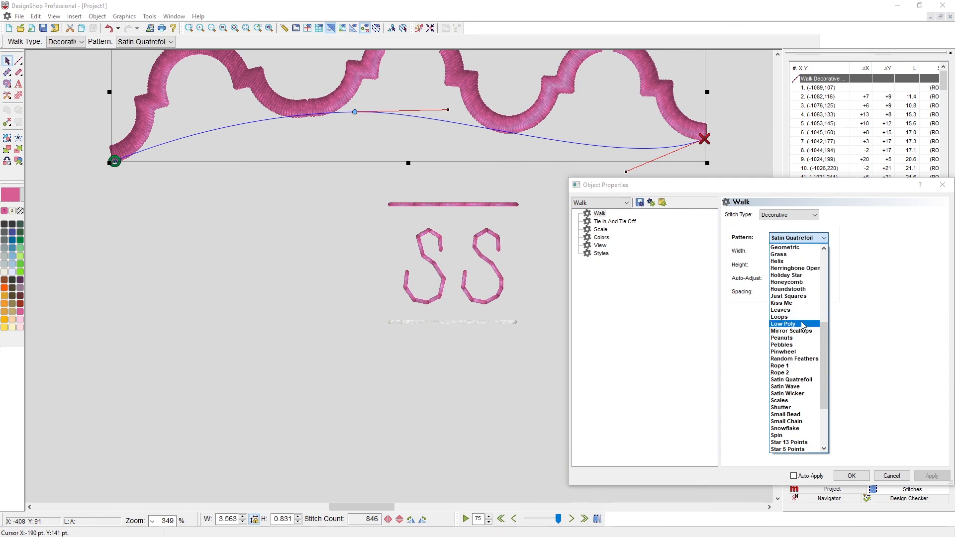
click(801, 324)
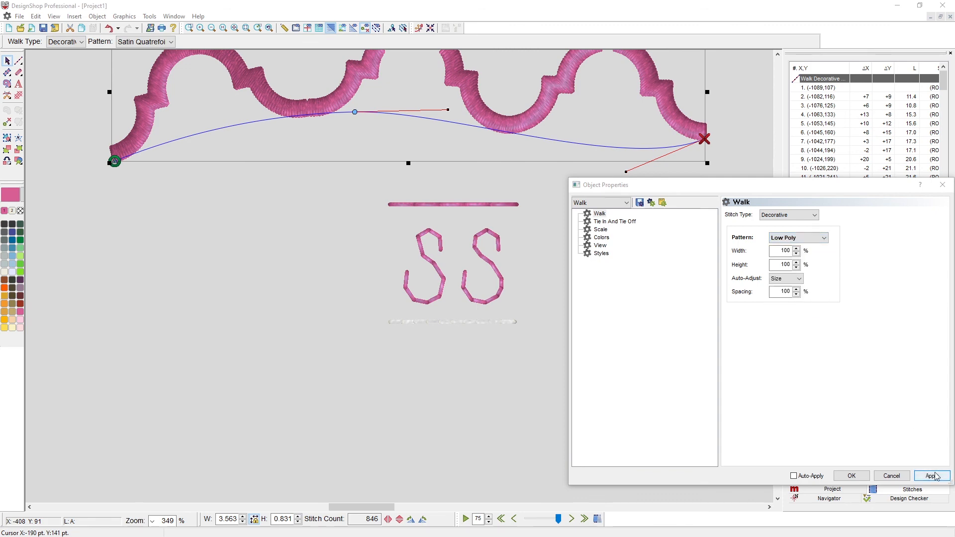
click(935, 475)
scroll(429, 348, up, 4)
scroll(430, 348, down, 2)
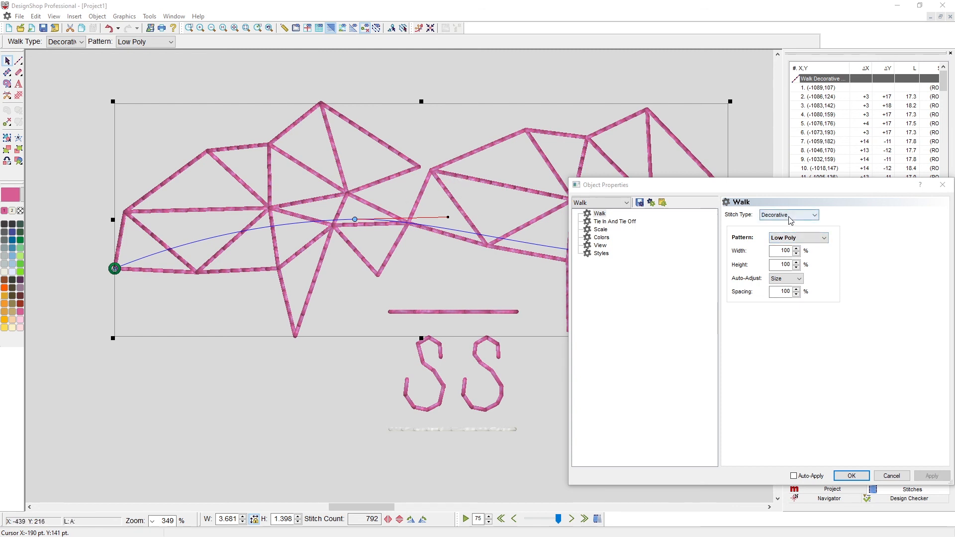
Apply the Sequin stitch type with the X pattern and 5mm Sequin shape, and move the Object Properties dialog clear of the curve.
click(798, 238)
click(793, 219)
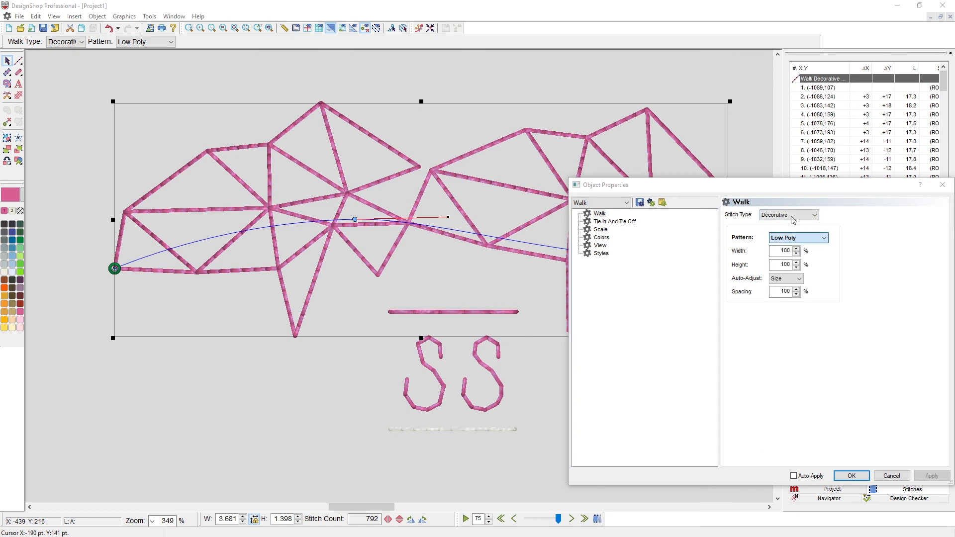
click(793, 219)
click(782, 256)
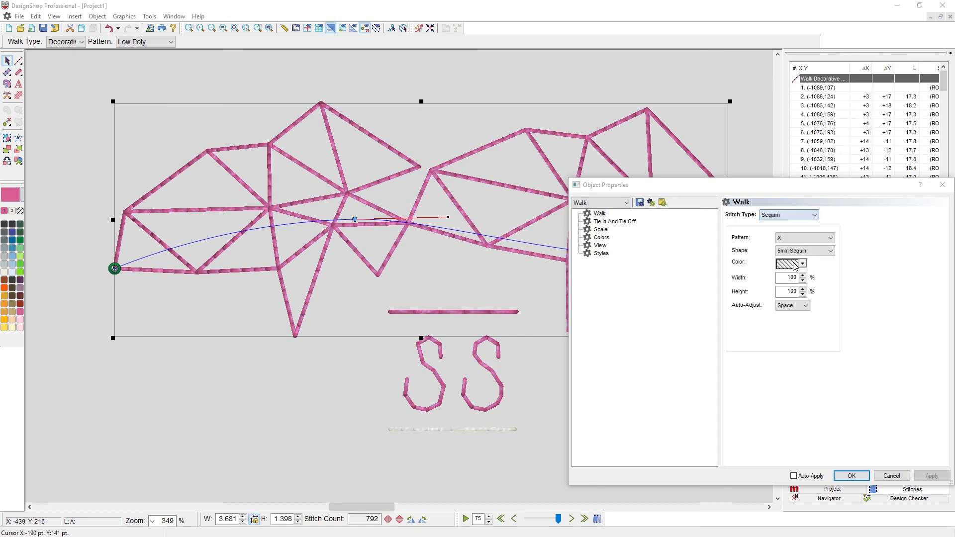
click(923, 473)
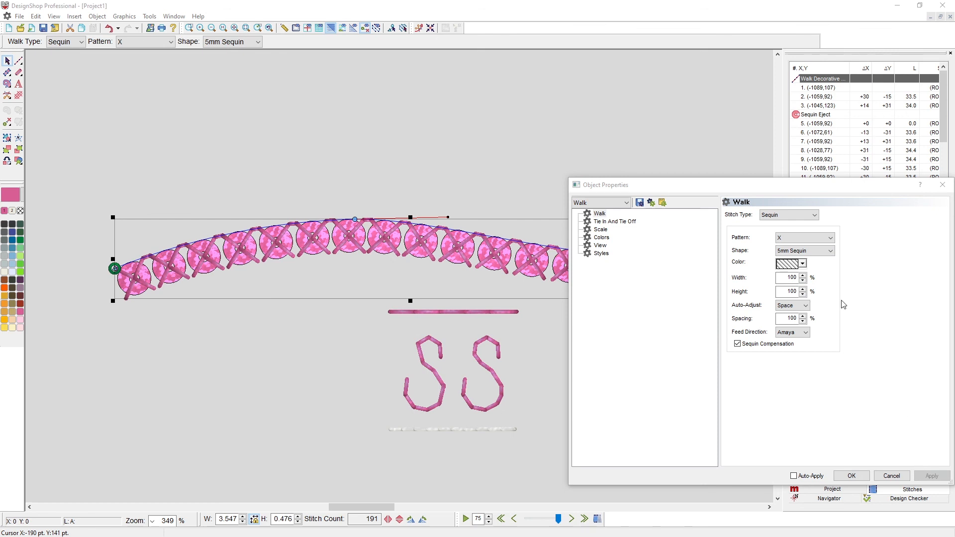
drag(617, 189, 726, 276)
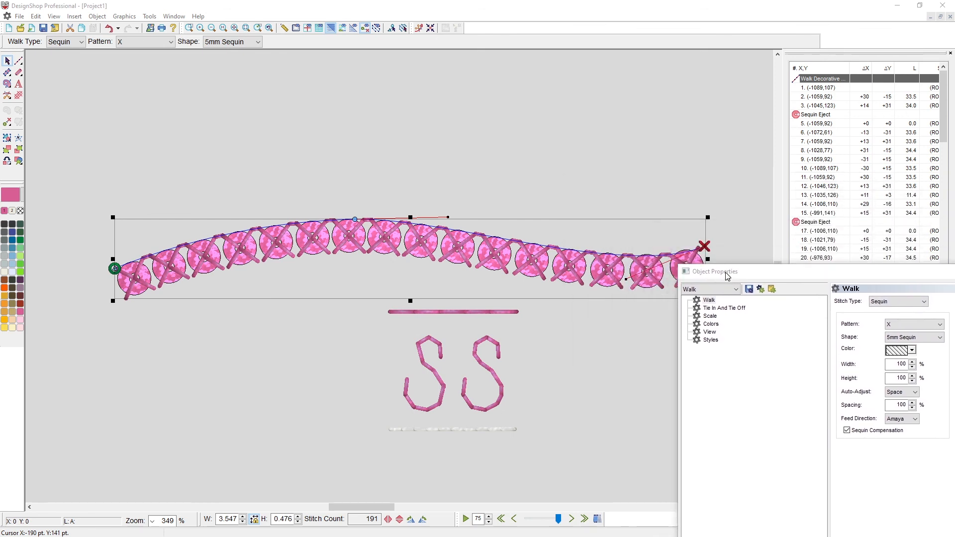